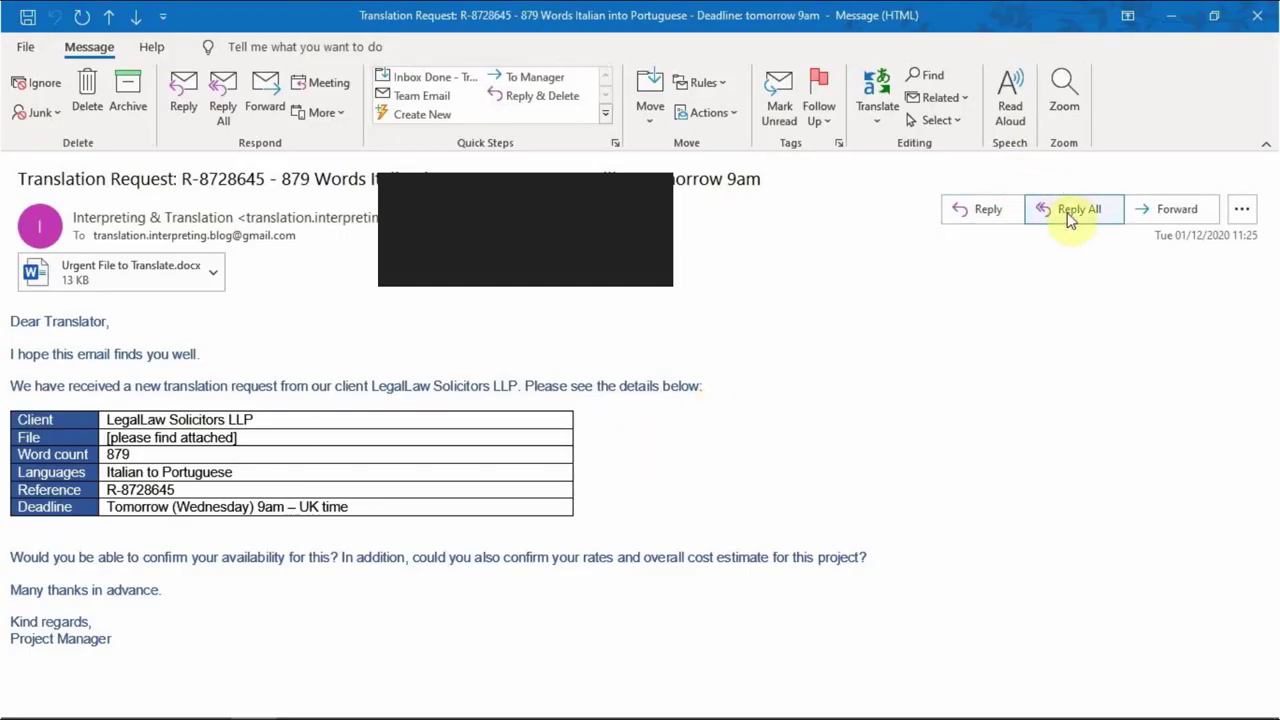
Reply to all with the ;conf snippet, adding 'I confirm my availability for this'
click(1070, 212)
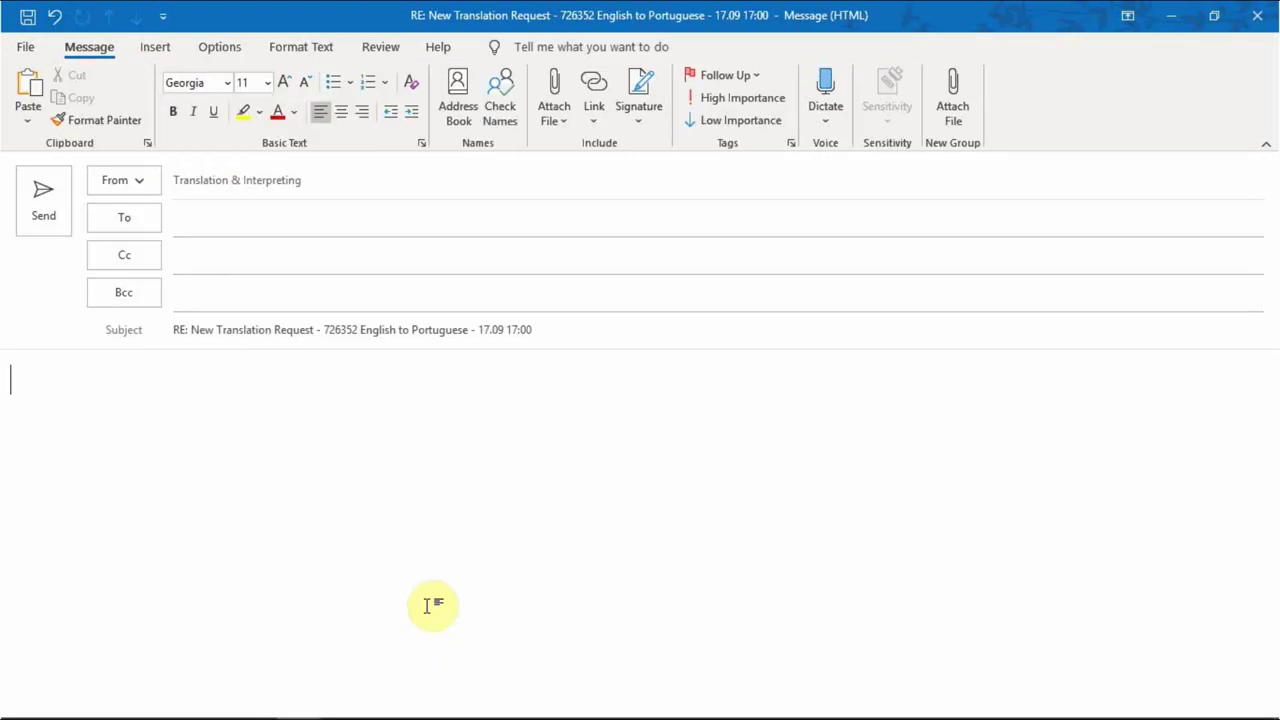
text(;conf)
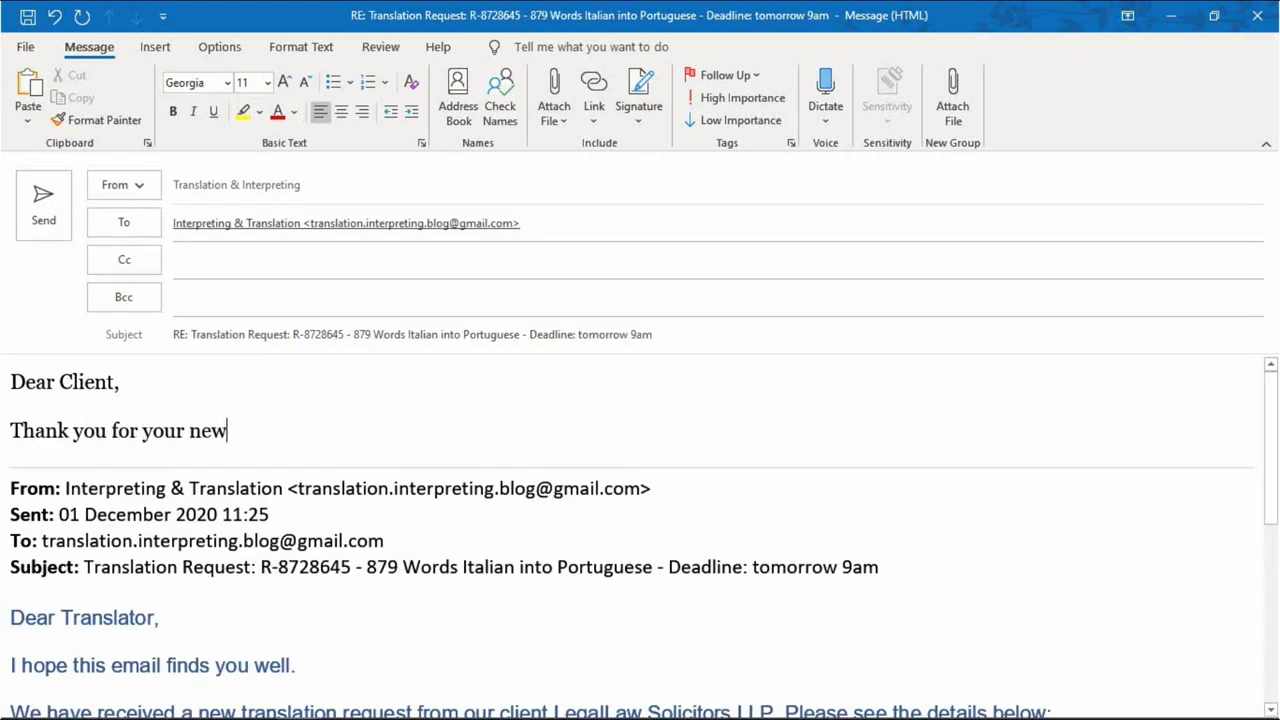
text(.)
key(Return)
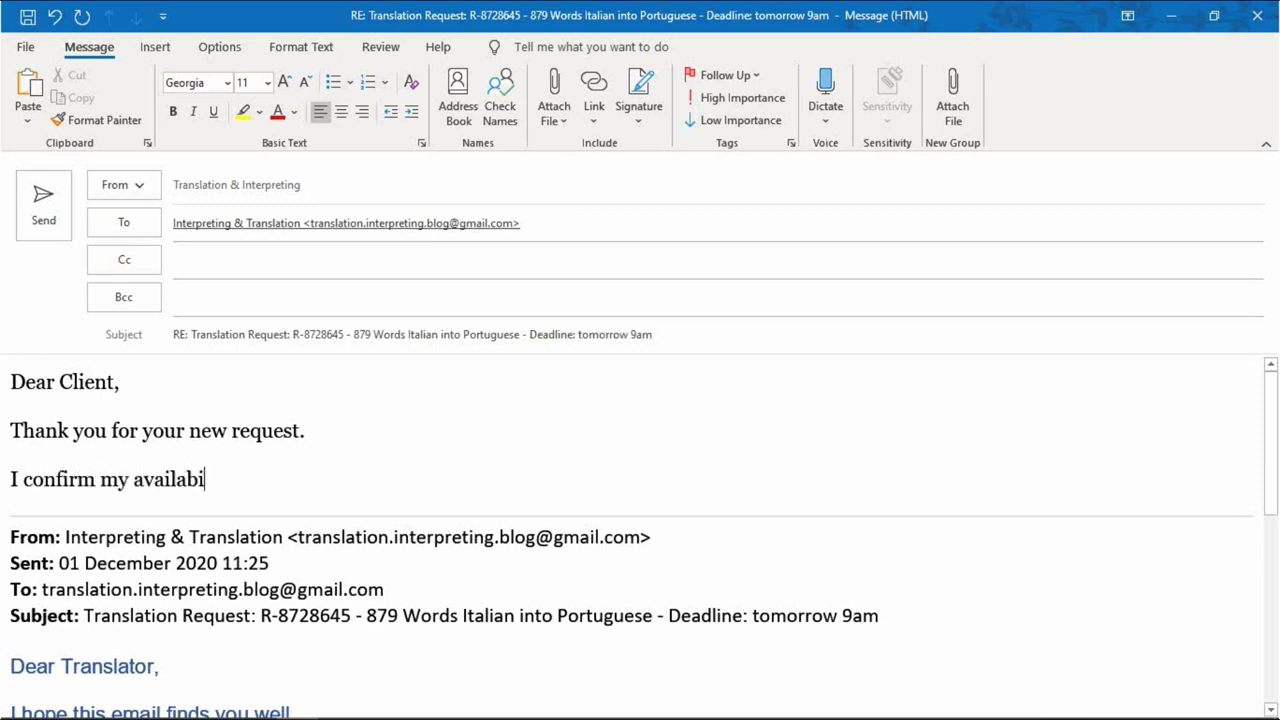
text(I confirm my availability for this)
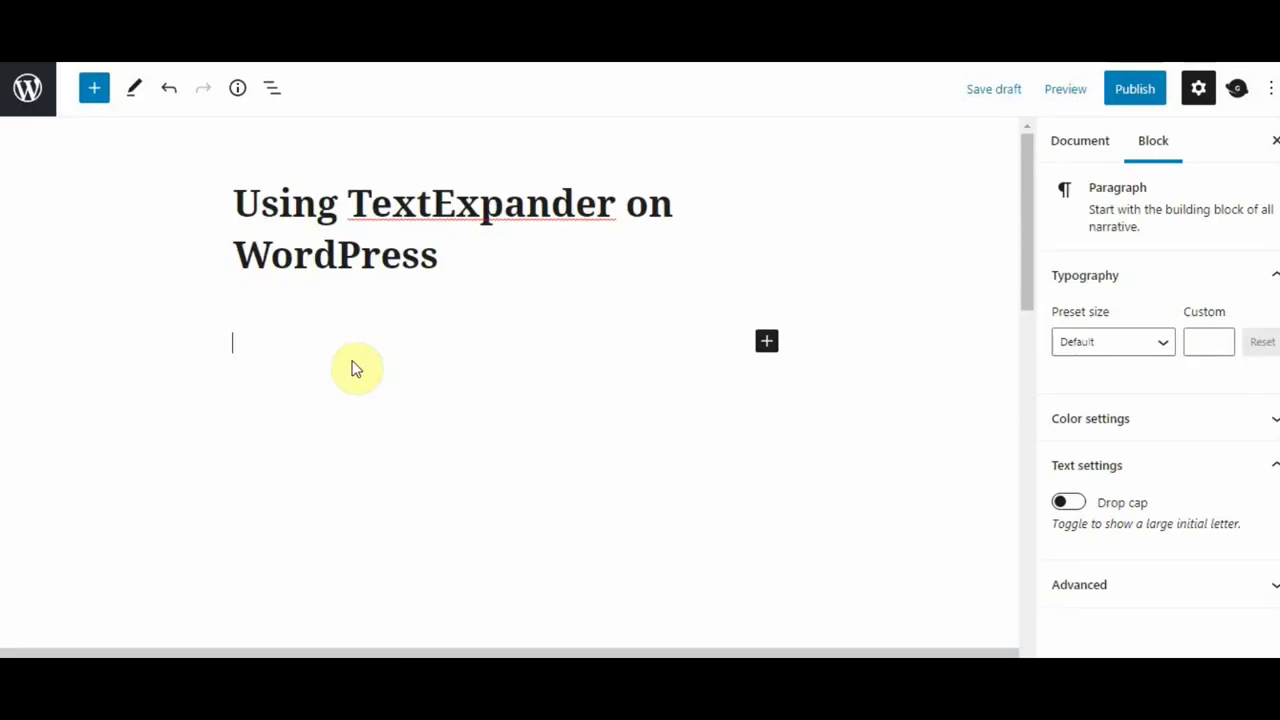
Insert a Custom HTML block and expand *central into a centred div pair, caret inside
click(352, 367)
click(766, 341)
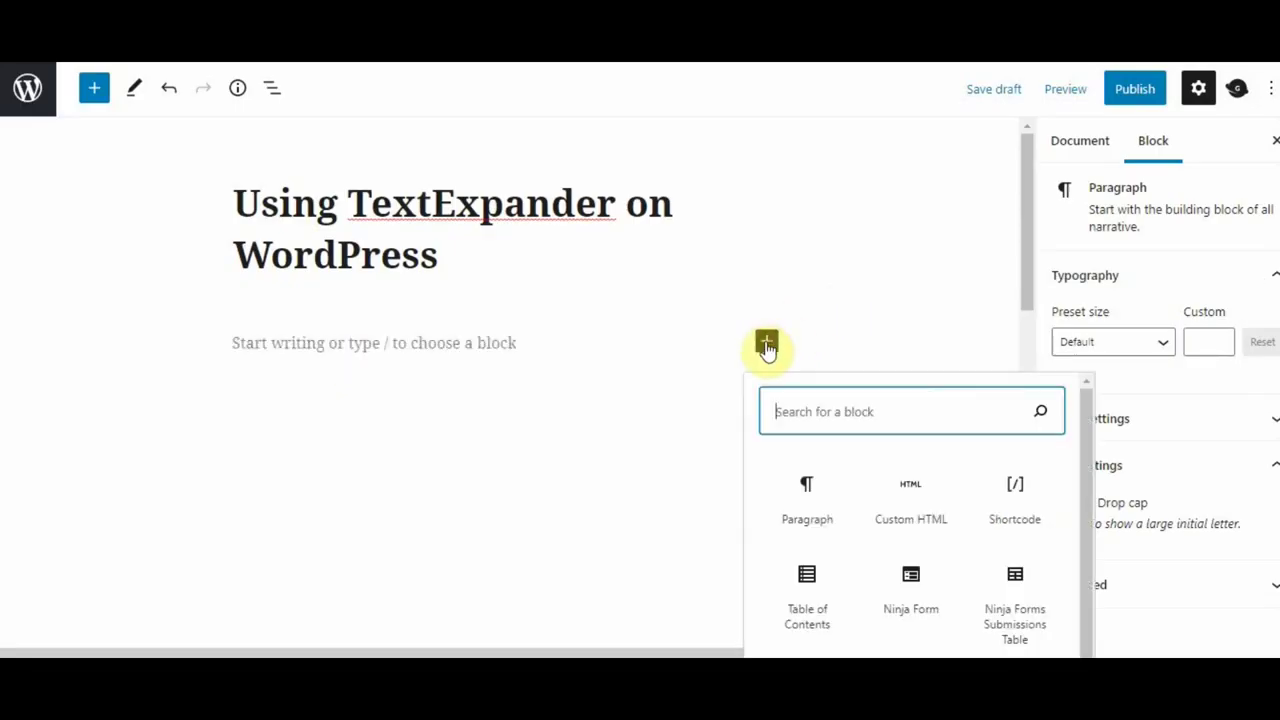
click(911, 500)
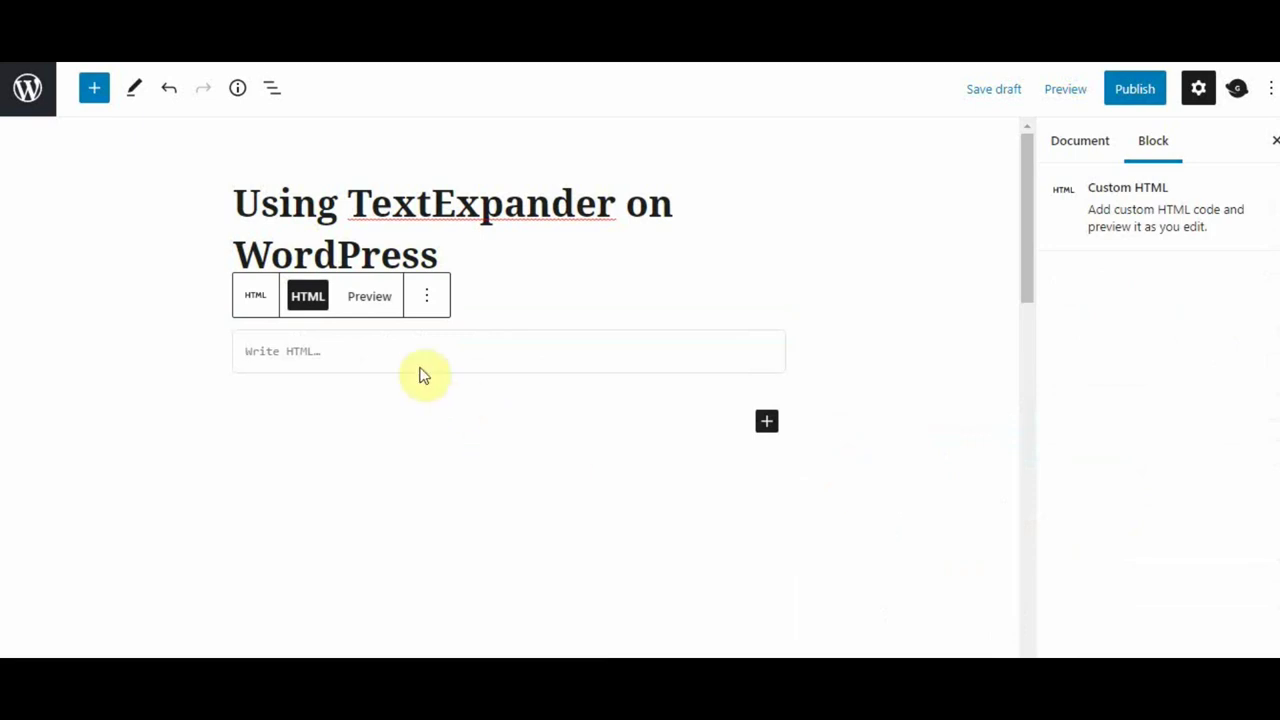
text(*)
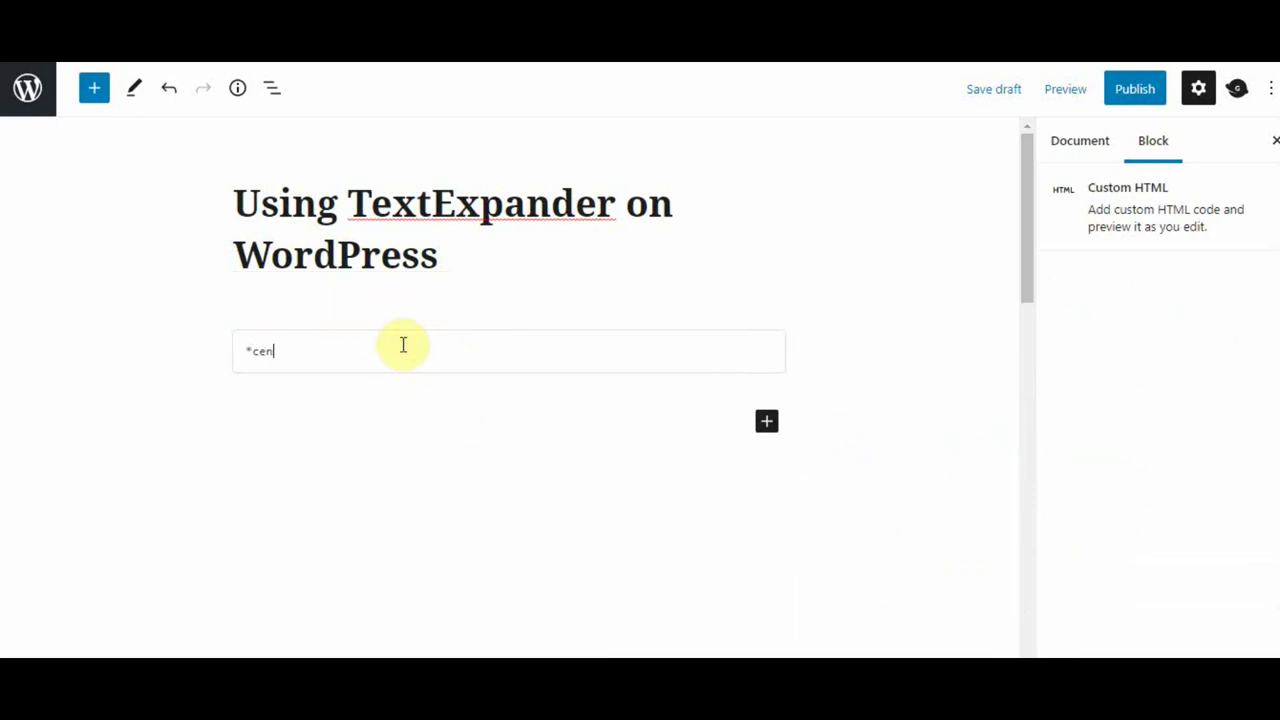
text(central)
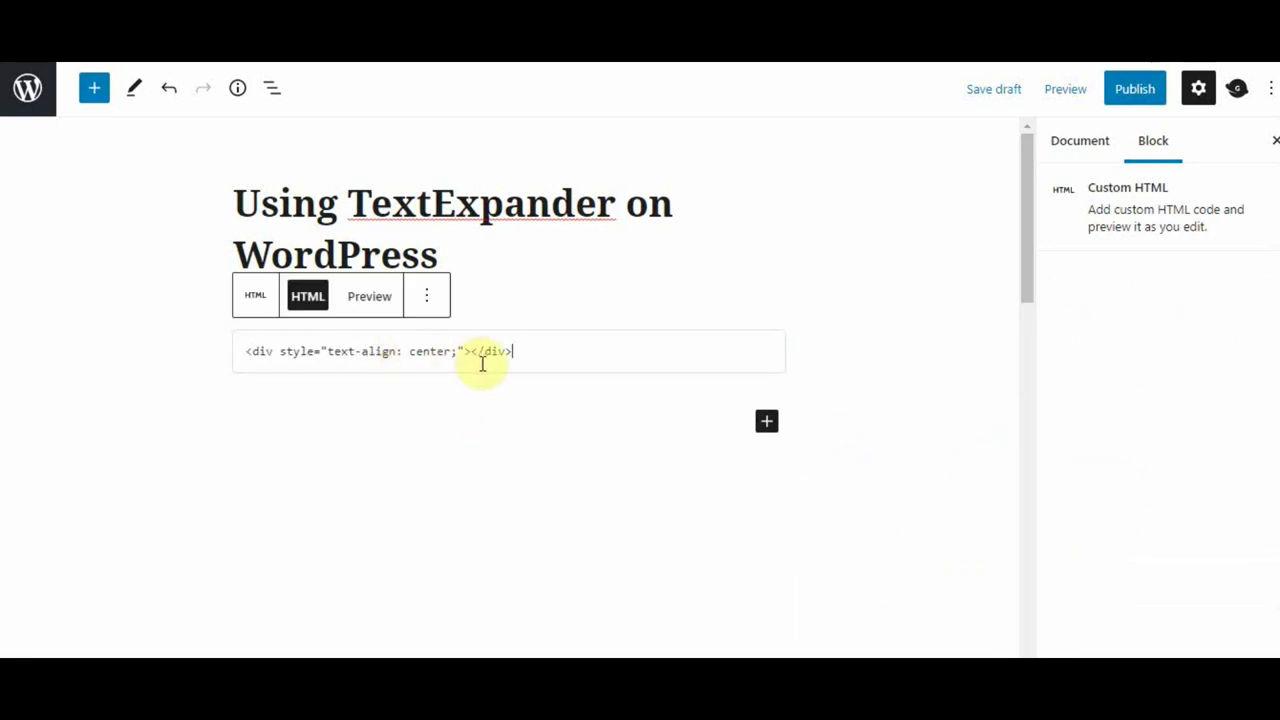
click(470, 352)
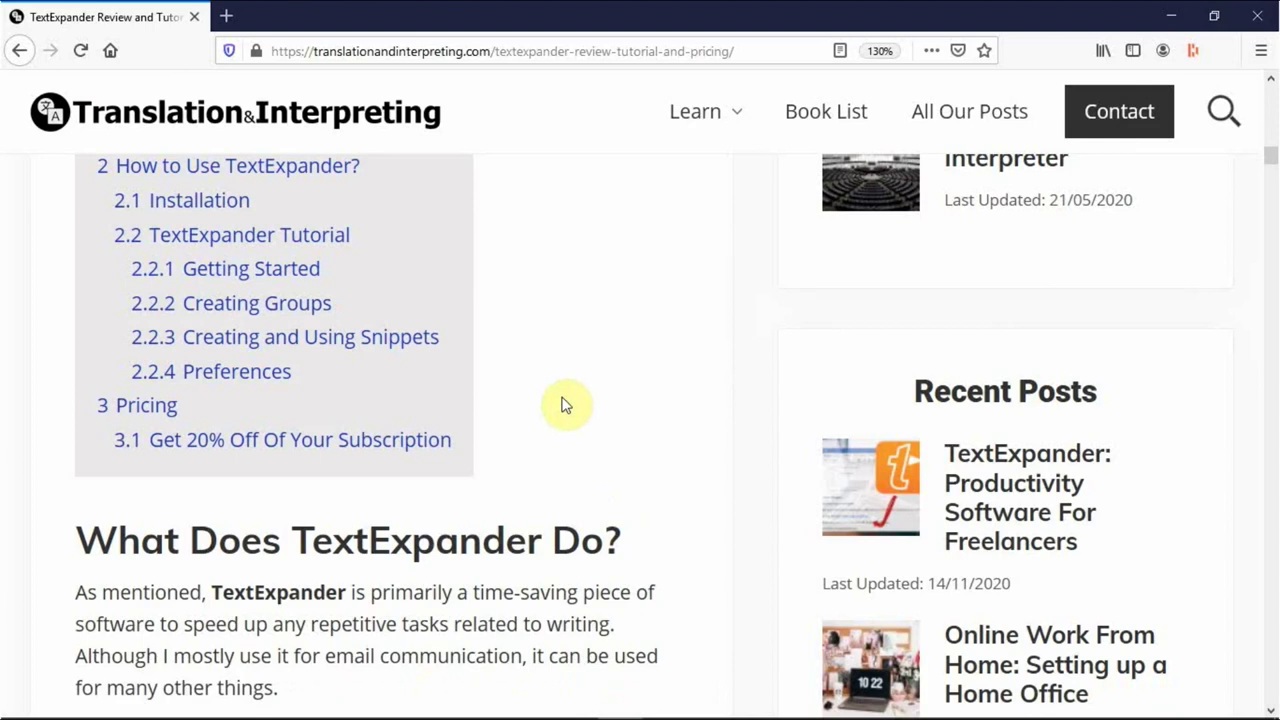
Scroll down through the TextExpander review article
scroll(556, 380, down, 5)
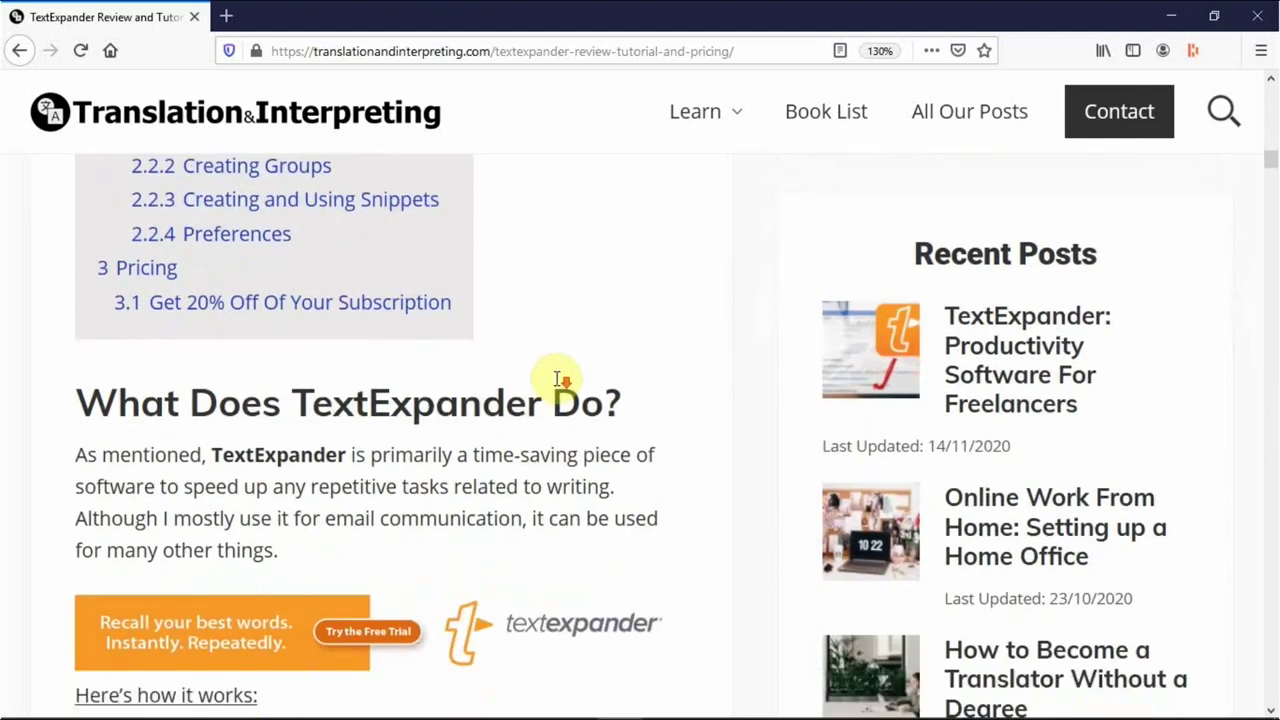
scroll(556, 380, down, 2)
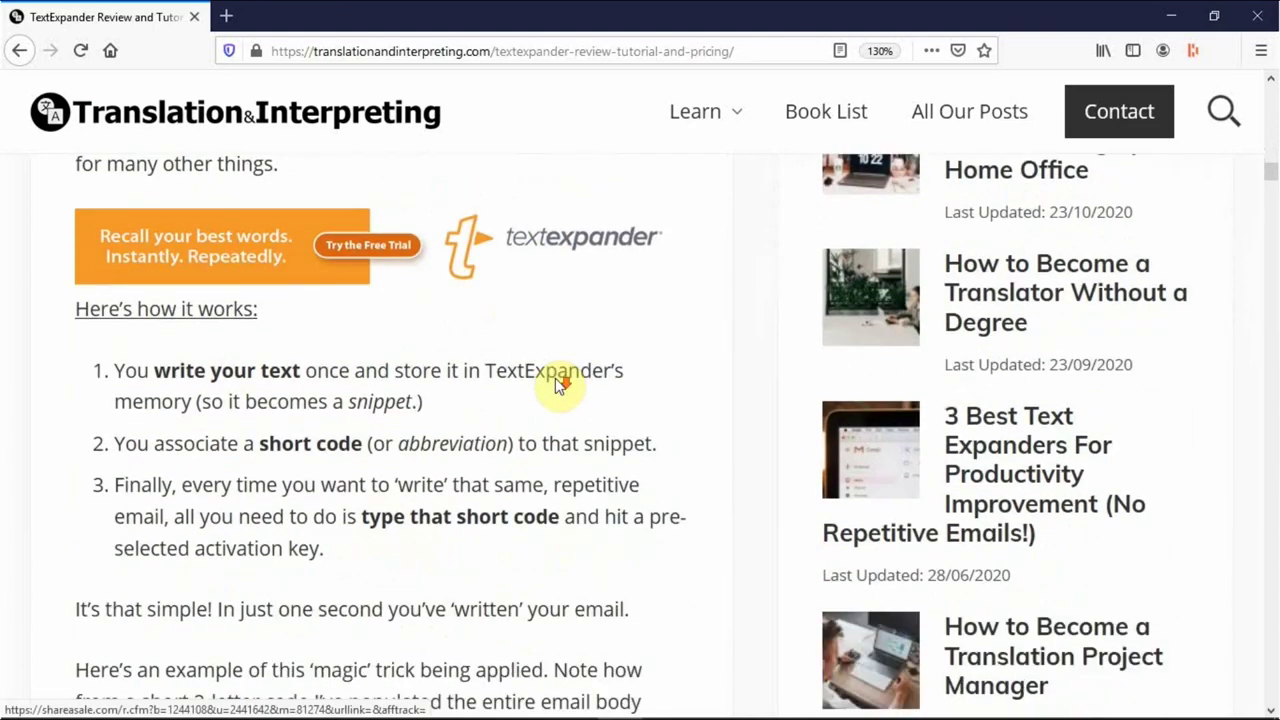
scroll(560, 382, down, 4)
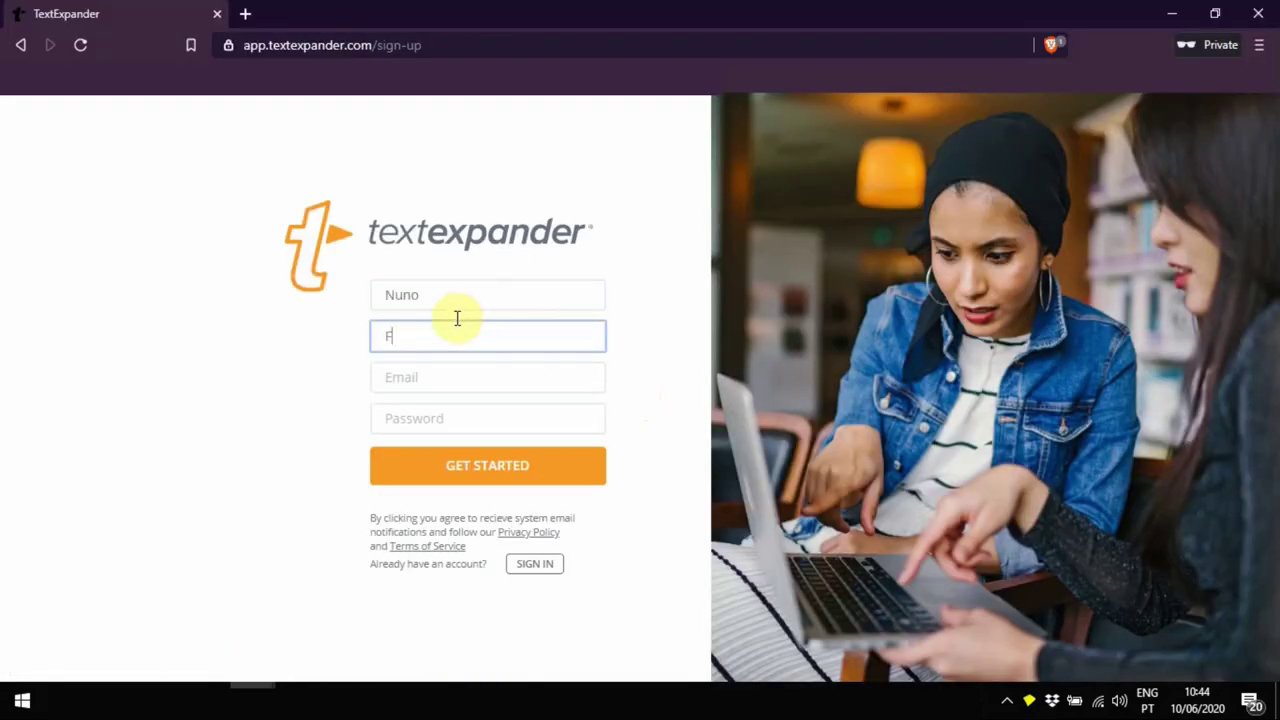
Sign up for a TextExpander account with an e-mail address and password
click(446, 378)
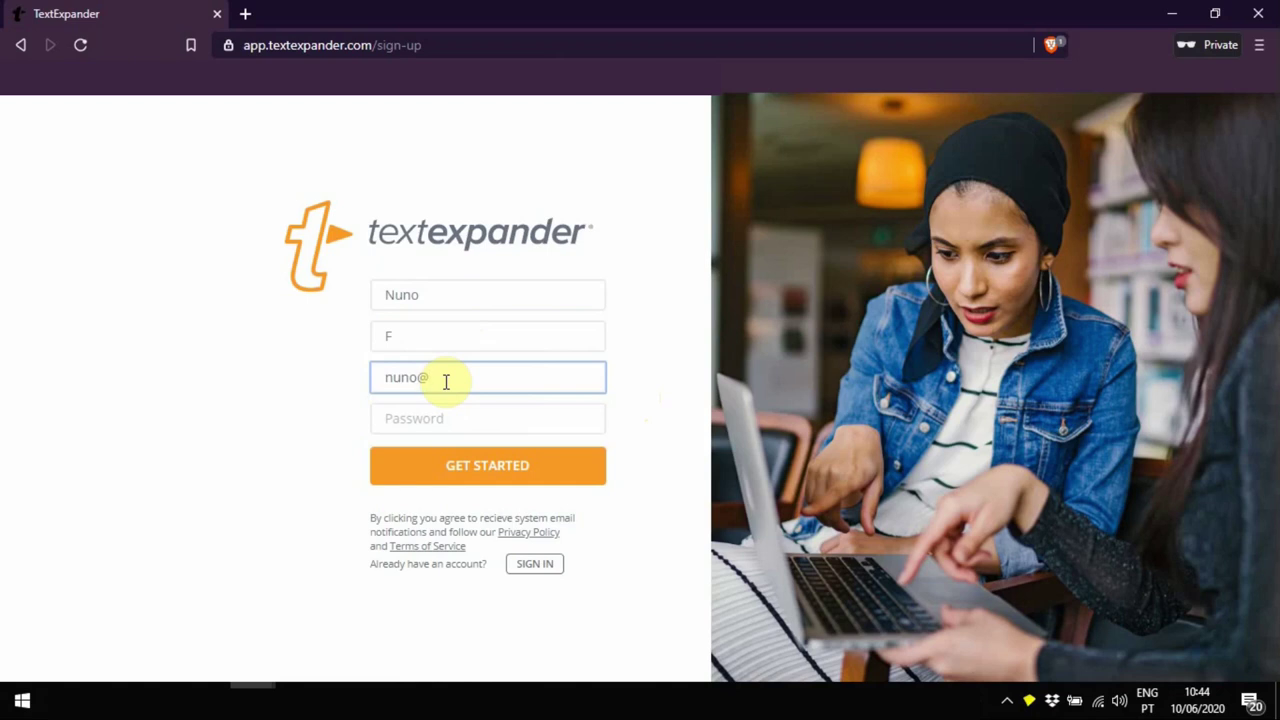
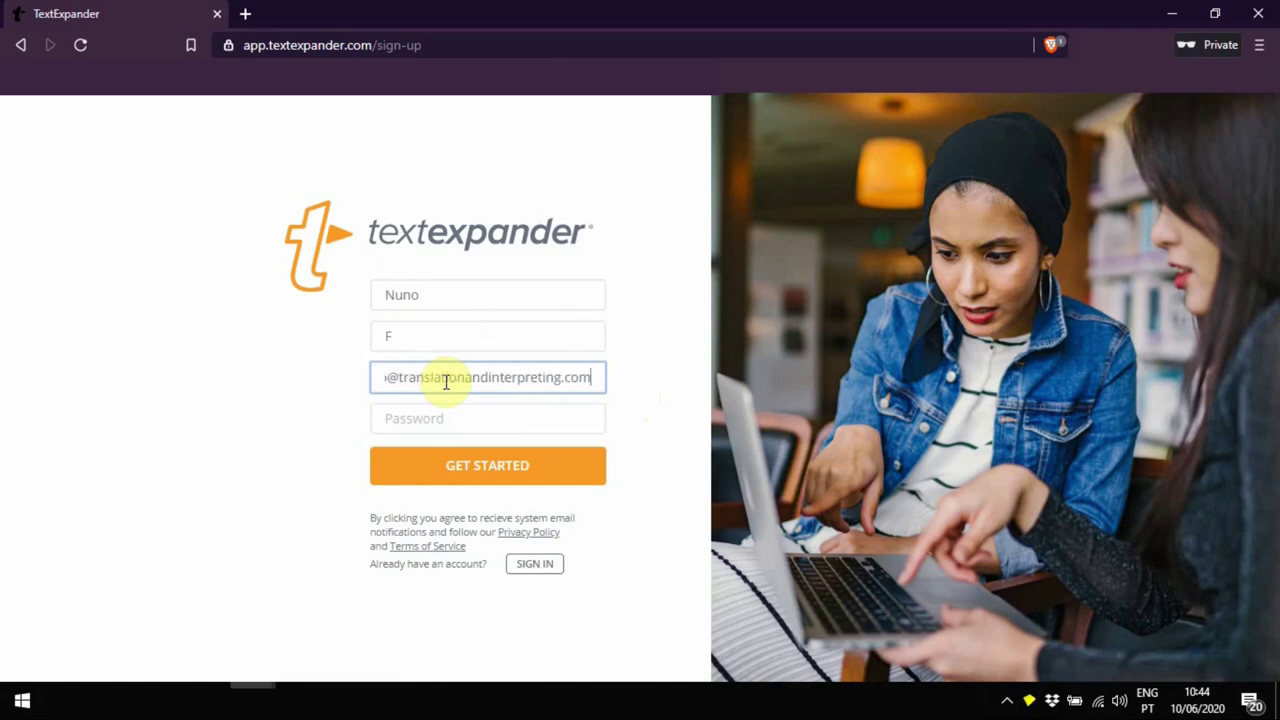
click(468, 415)
text(************)
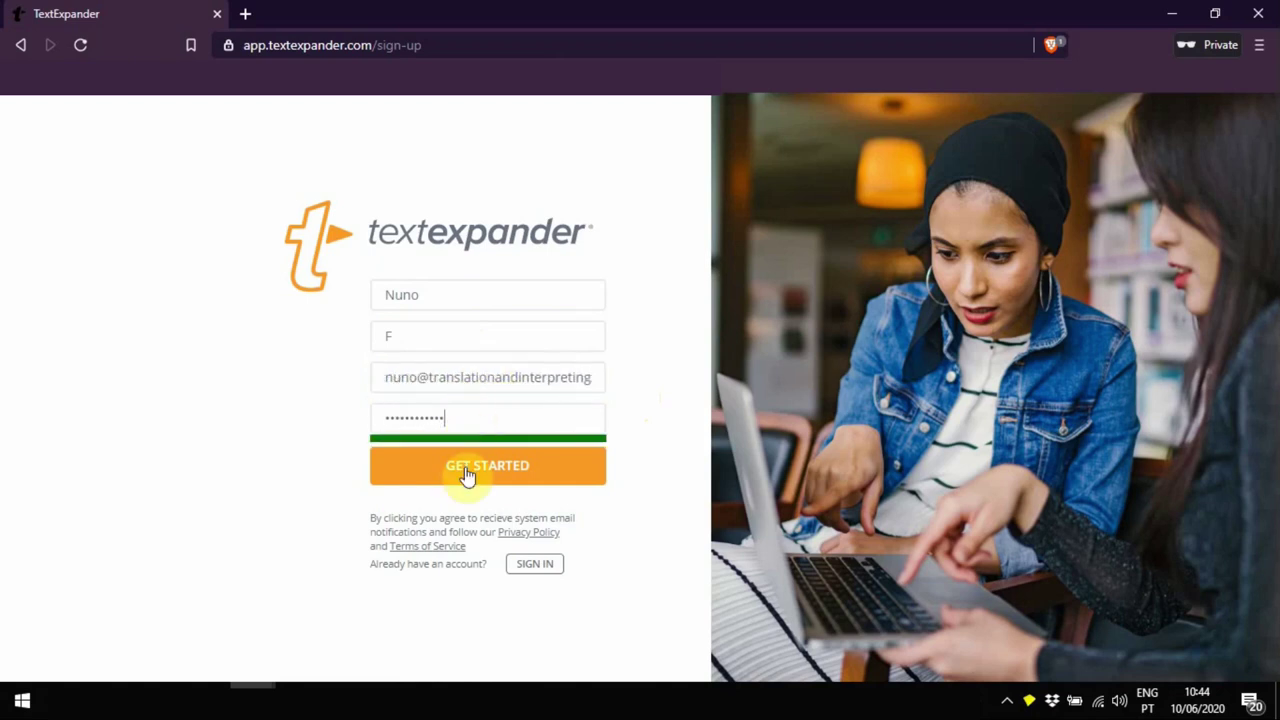
click(452, 468)
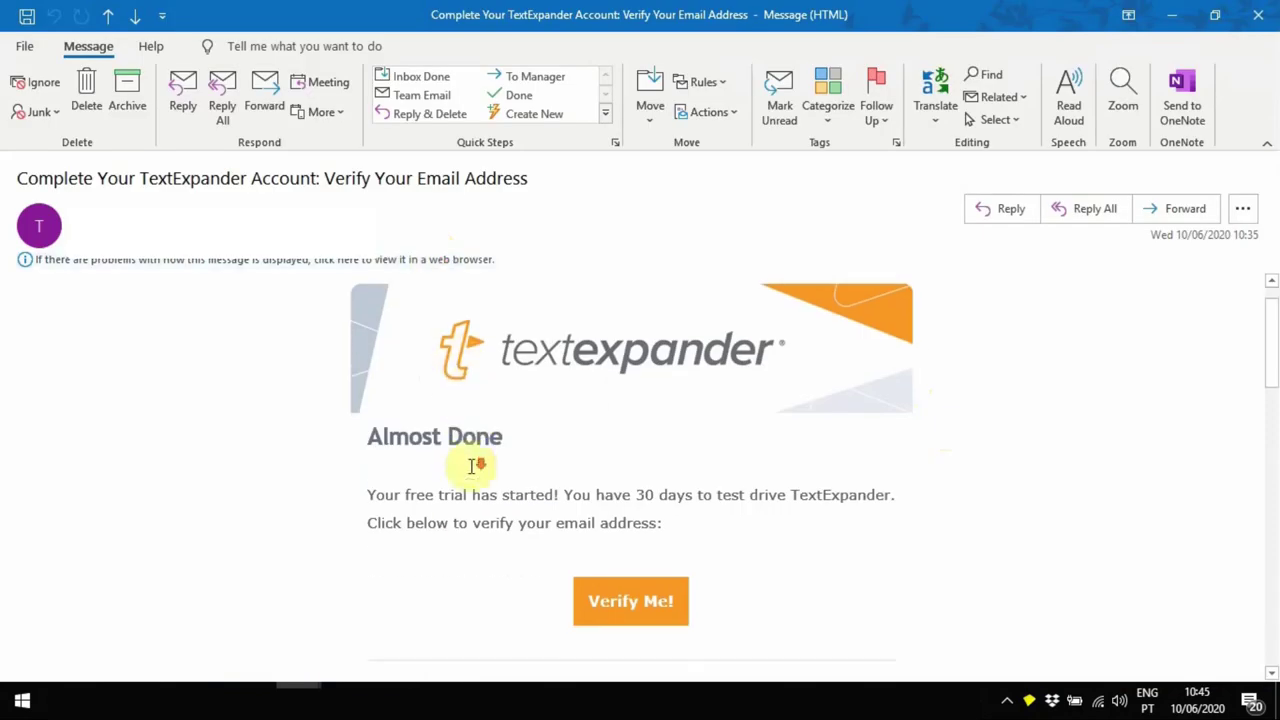
Answer the team size onboarding question and continue
scroll(466, 500, down, 2)
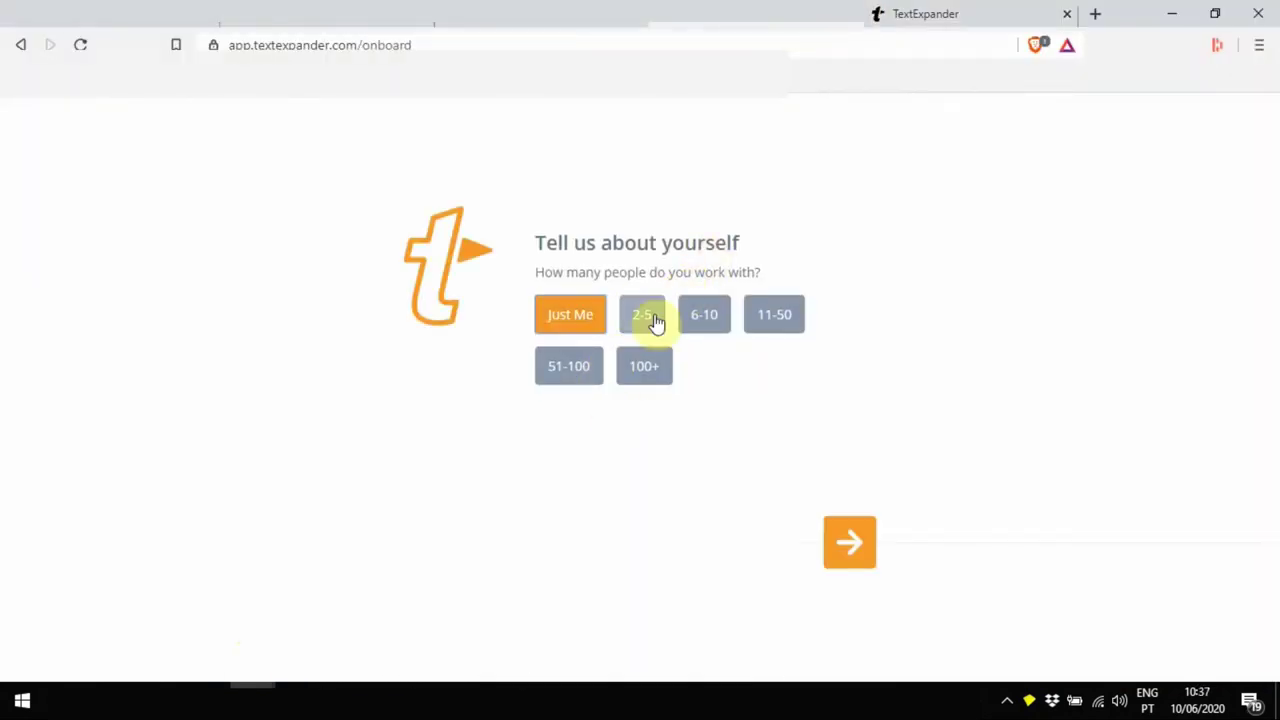
click(641, 314)
click(774, 314)
click(570, 314)
click(835, 545)
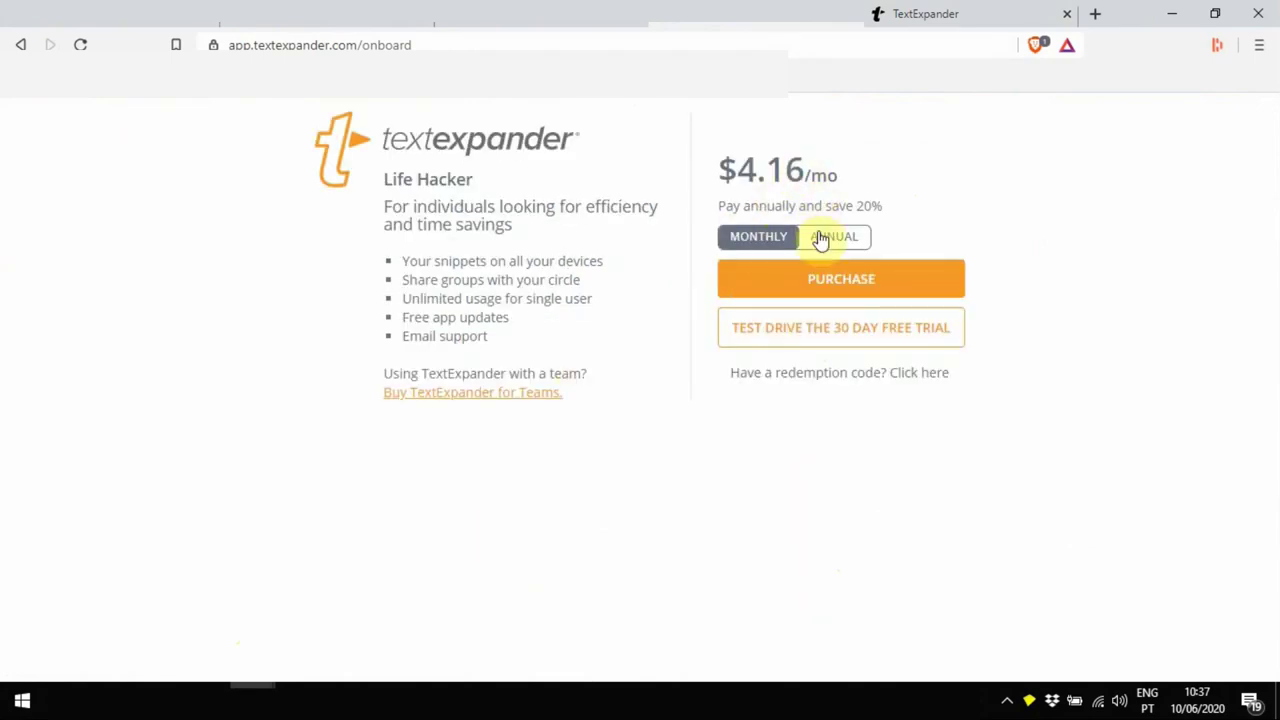
Start the 30-day free trial with role 'I run a small business, I do everything'
click(835, 328)
click(686, 316)
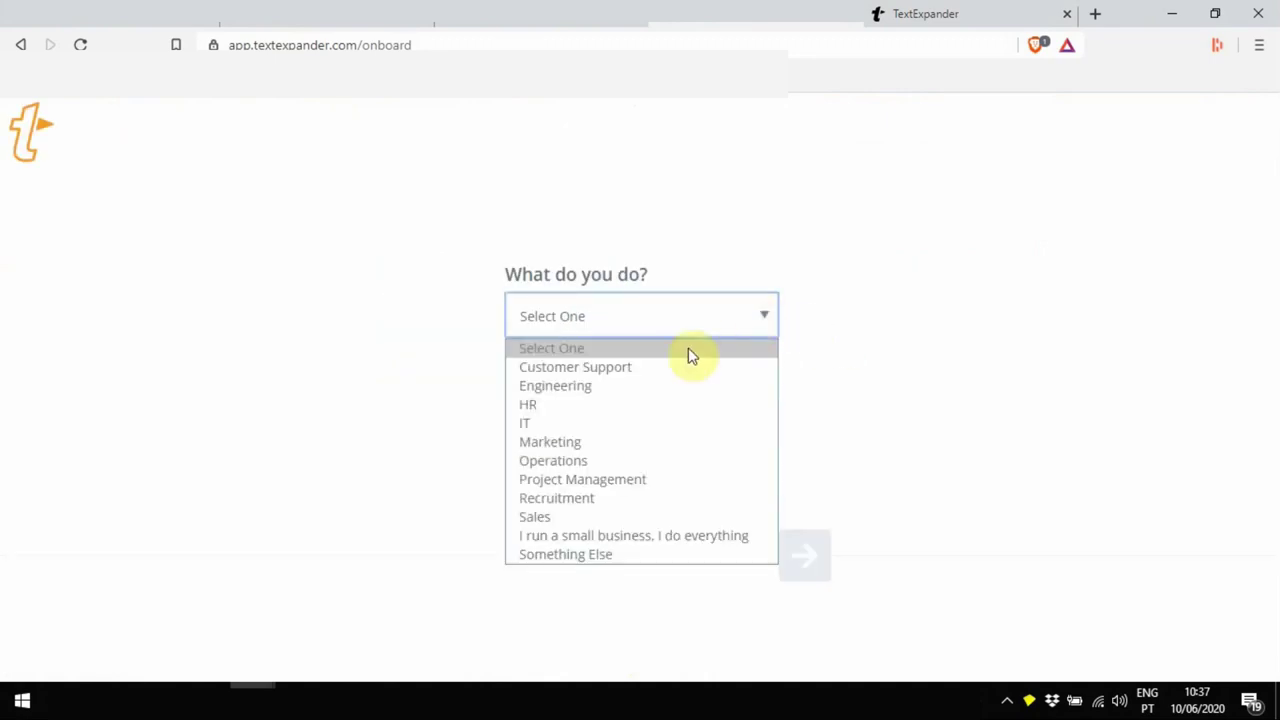
click(651, 534)
click(543, 402)
text(07)
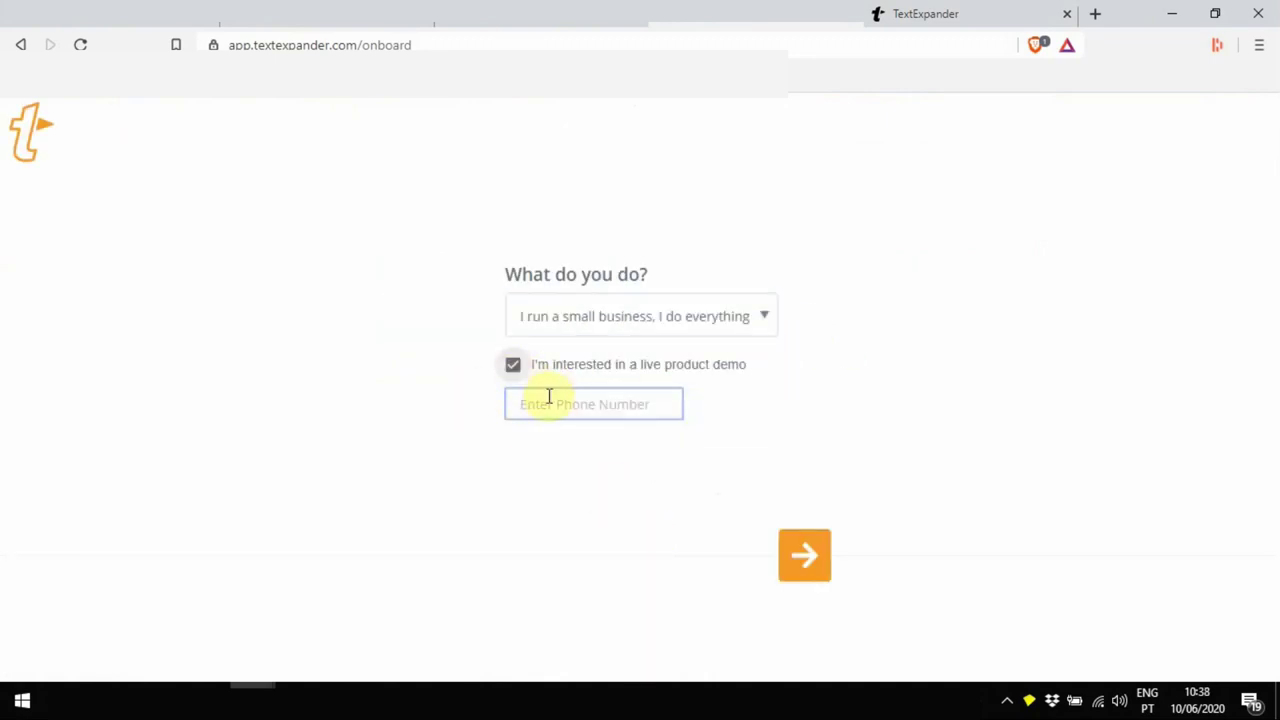
click(797, 550)
Pick an industry, choose Email as the help topic and YouTube as referral source
click(630, 346)
click(606, 283)
click(489, 300)
click(832, 577)
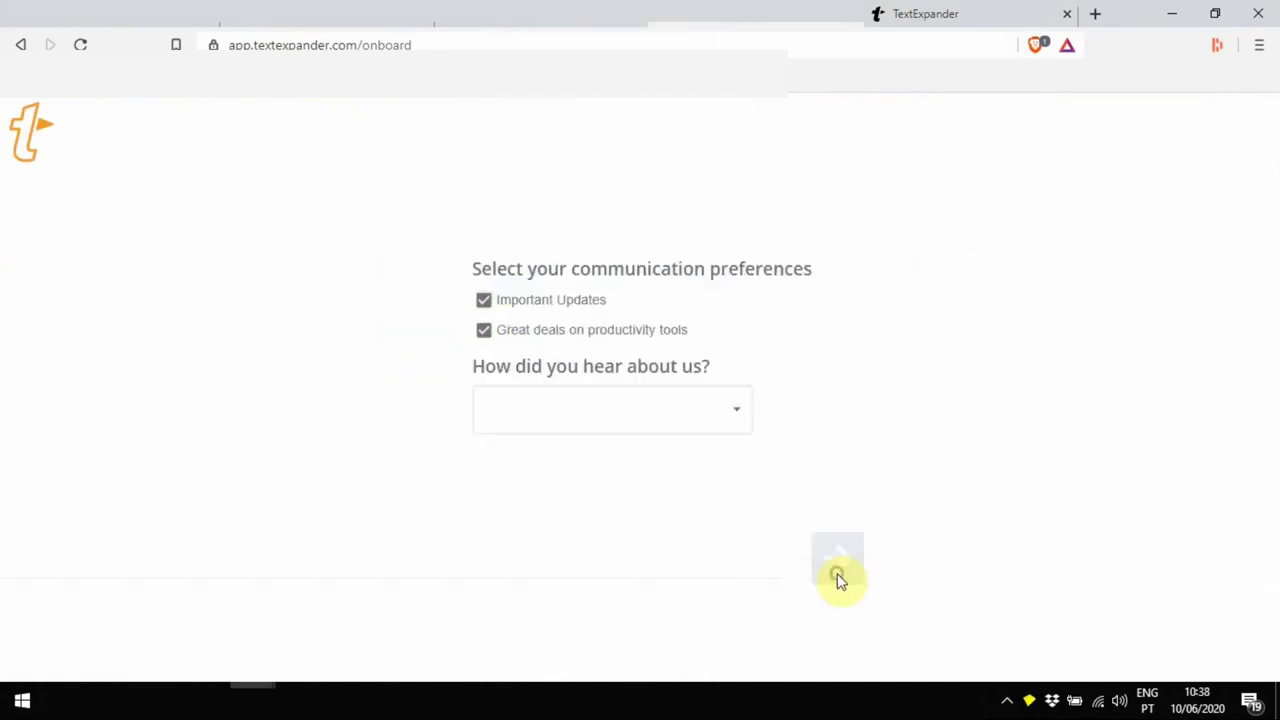
click(611, 400)
click(606, 640)
click(838, 557)
Play the getting-started video and complete the zem typing exercise
click(643, 400)
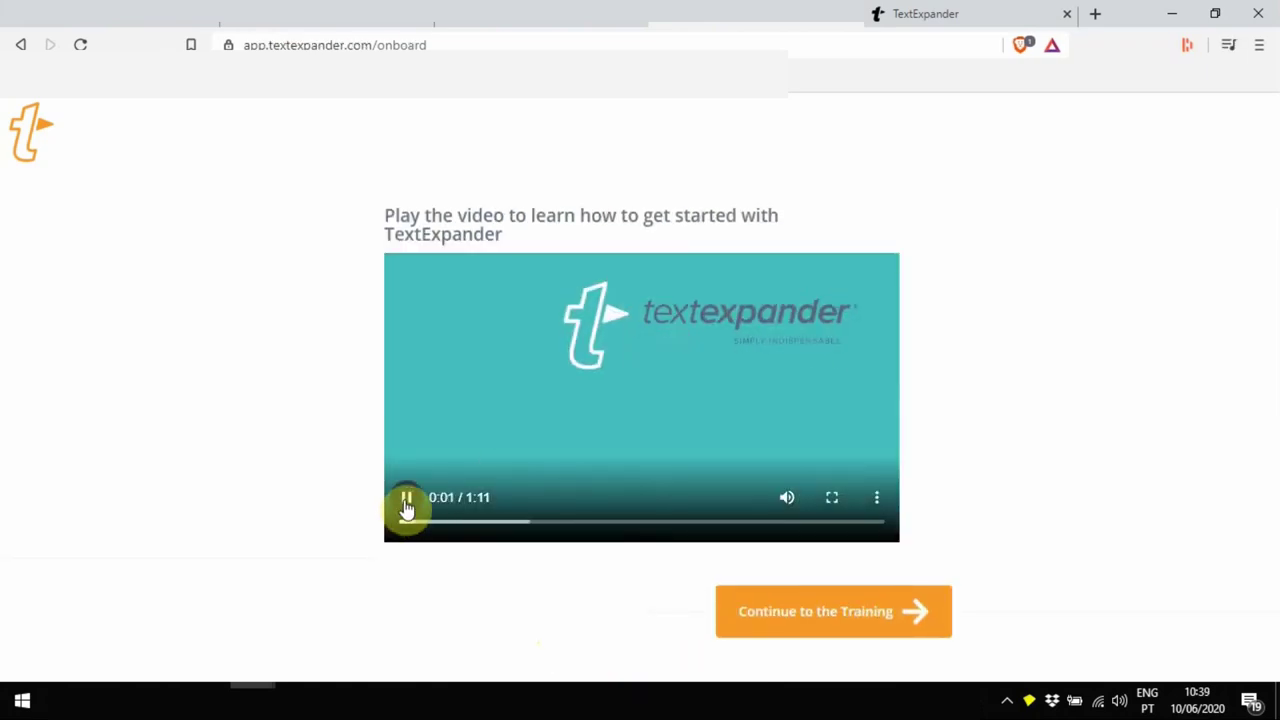
click(855, 611)
text(zem)
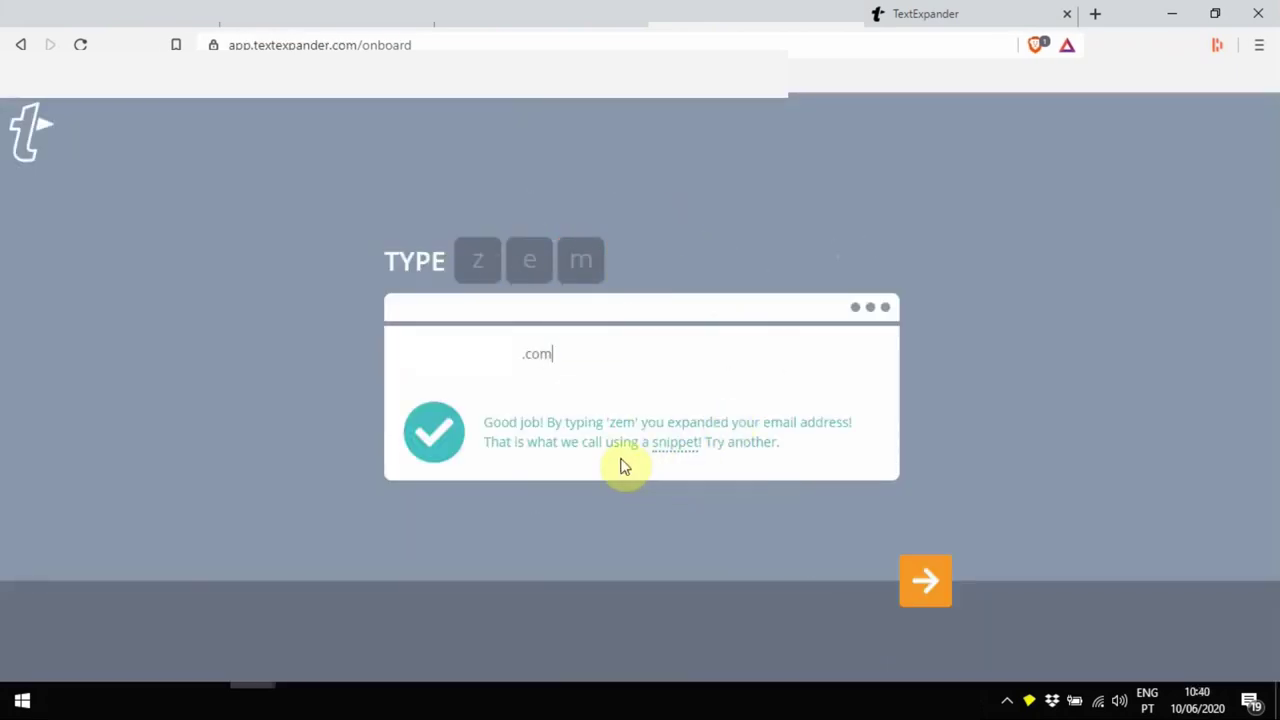
click(925, 580)
Complete the zname and zsig snippet exercises and download the desktop installer
click(800, 550)
text(zname)
click(925, 580)
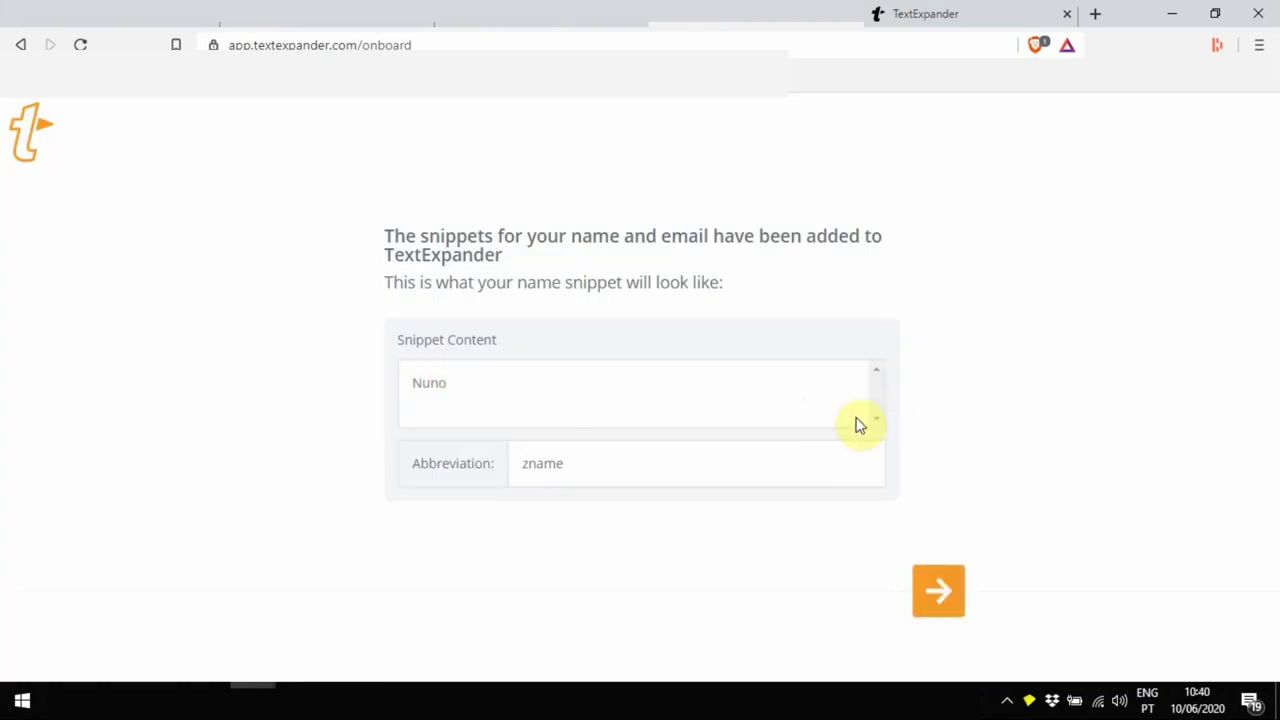
click(940, 592)
click(846, 546)
click(928, 580)
text(zsig)
click(928, 577)
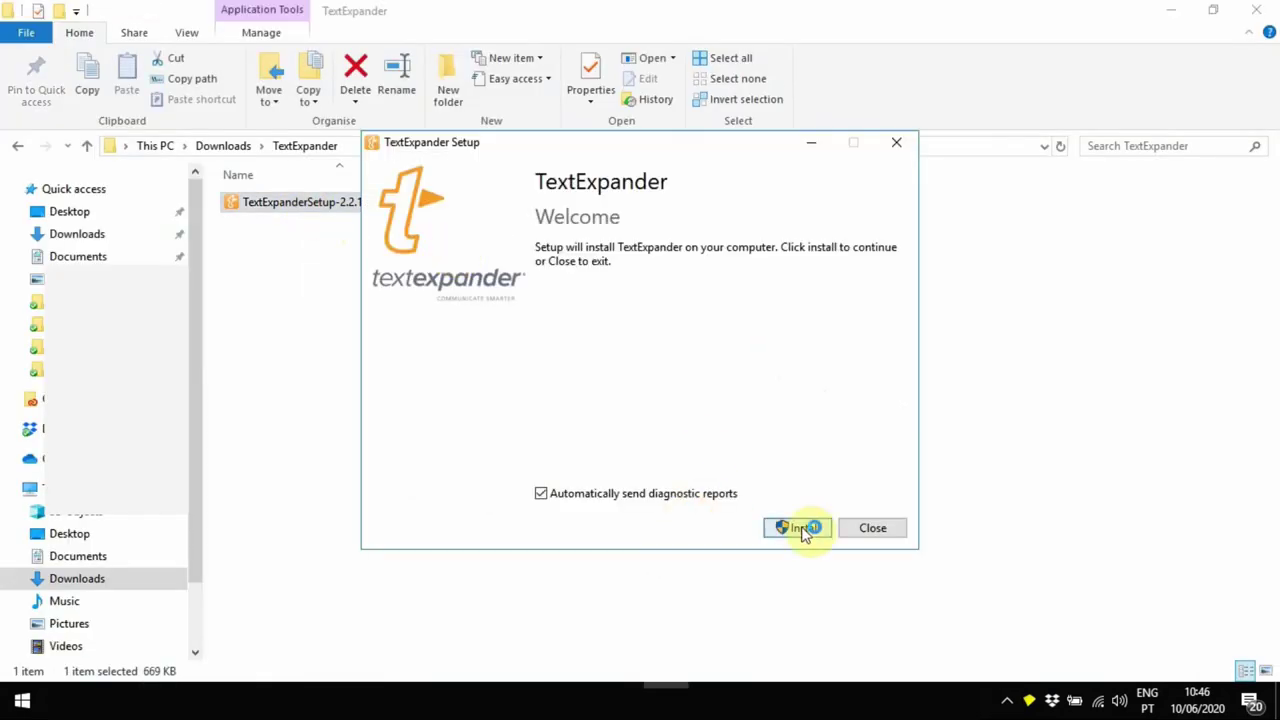
Install TextExpander and begin entering the account e-mail to sign in
click(806, 529)
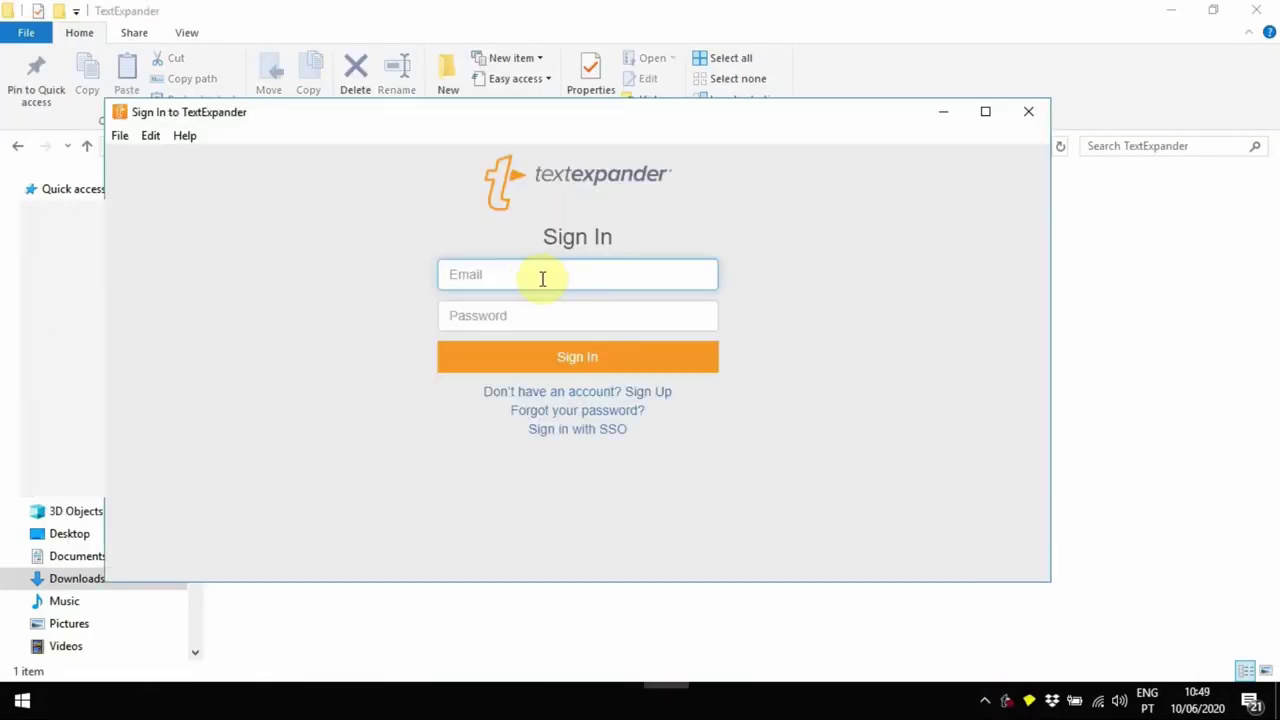
click(542, 278)
text(n)
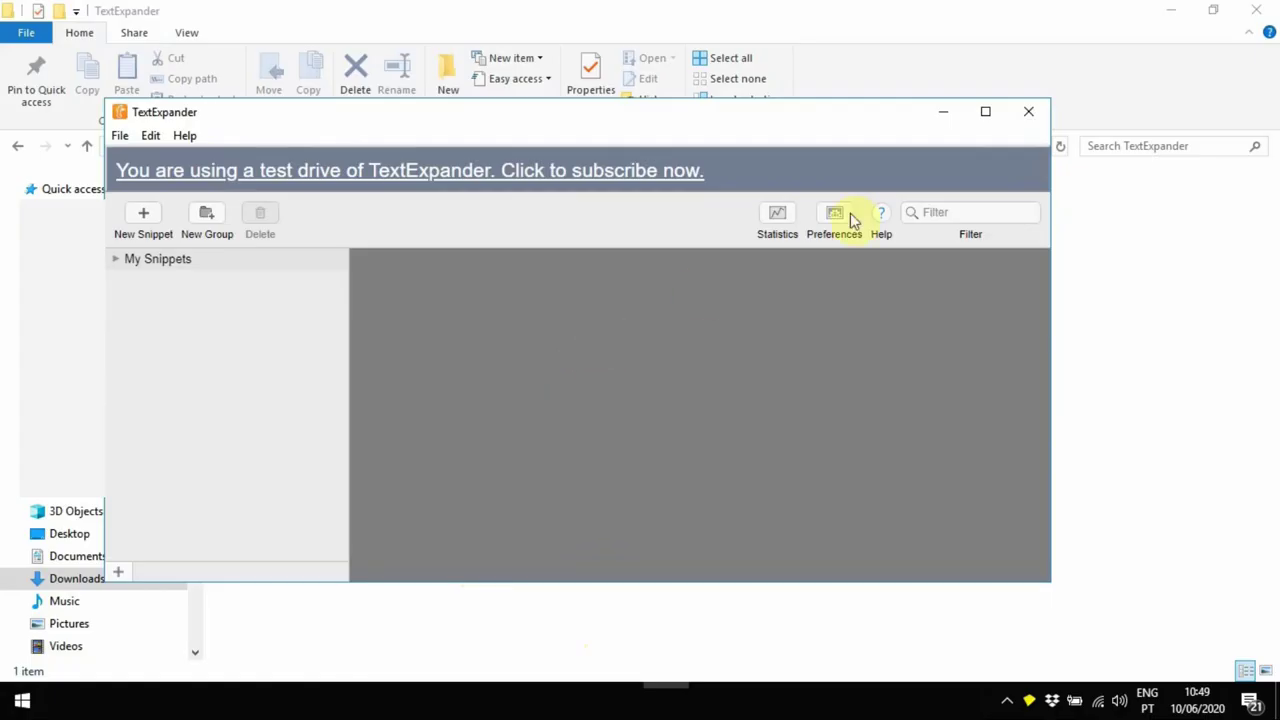
Maximise TextExpander, expand My Snippets and delete the Name snippet
click(988, 112)
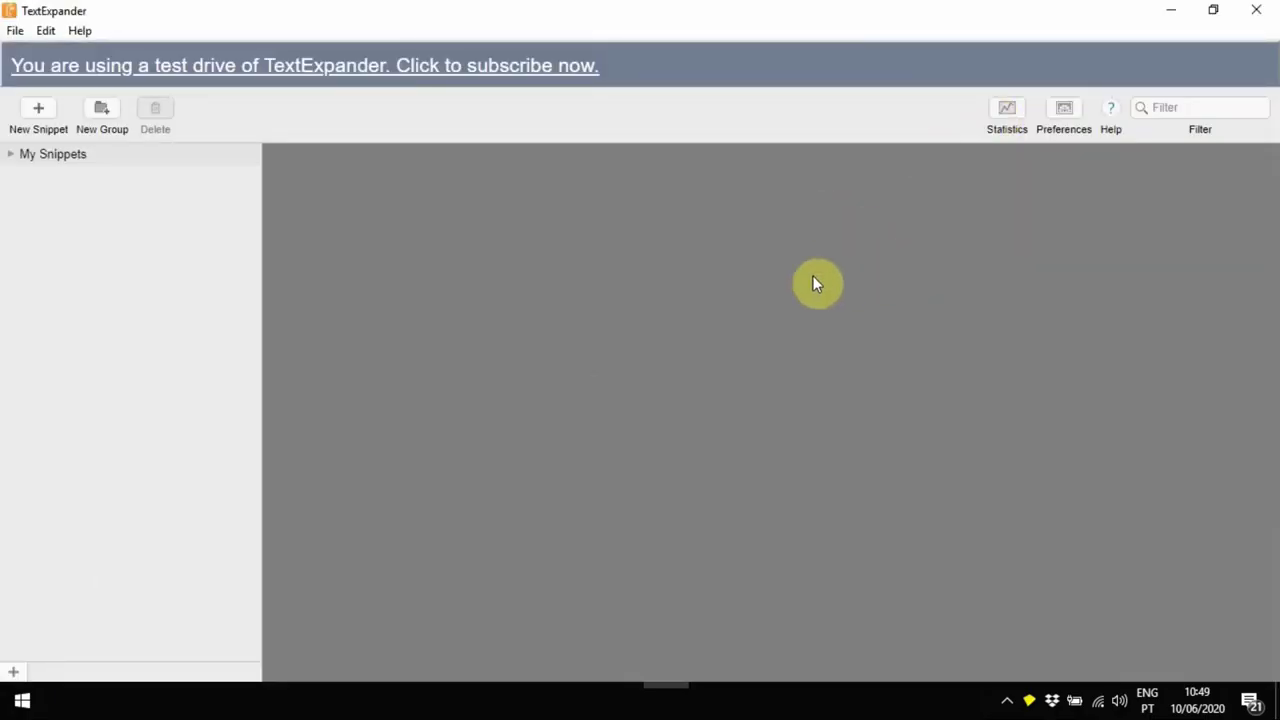
click(11, 155)
click(45, 197)
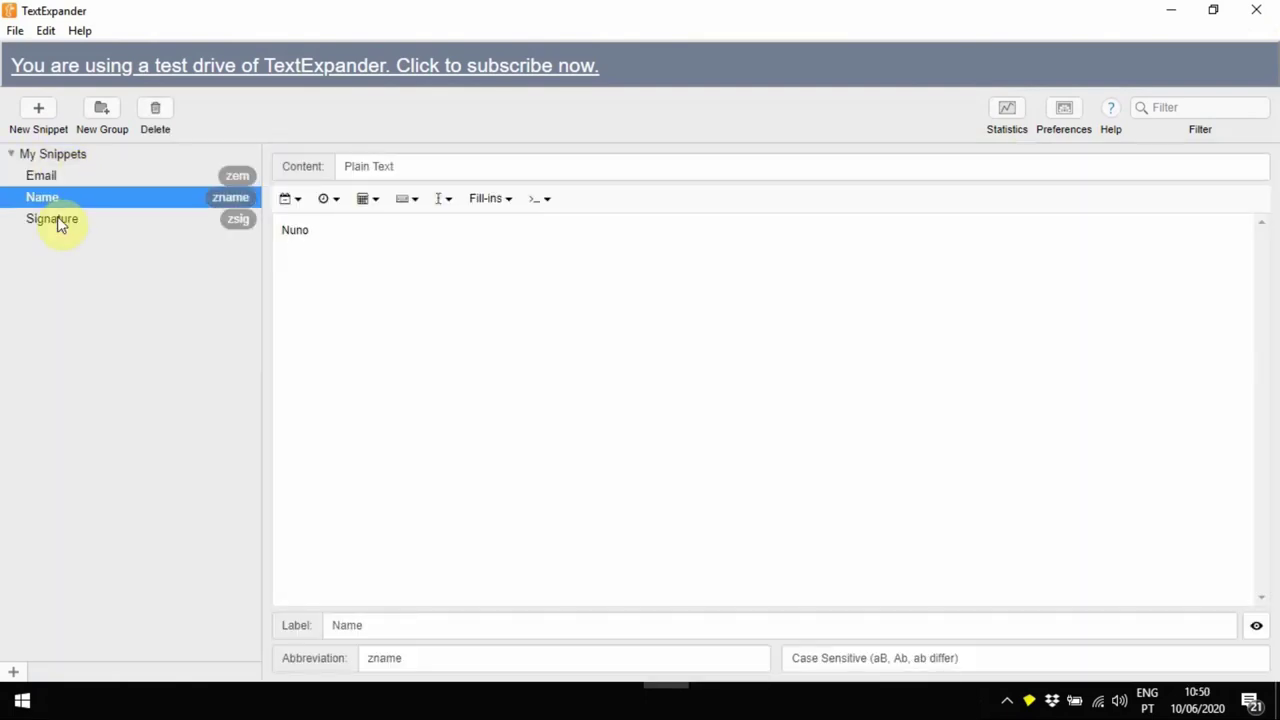
key(Delete)
click(660, 367)
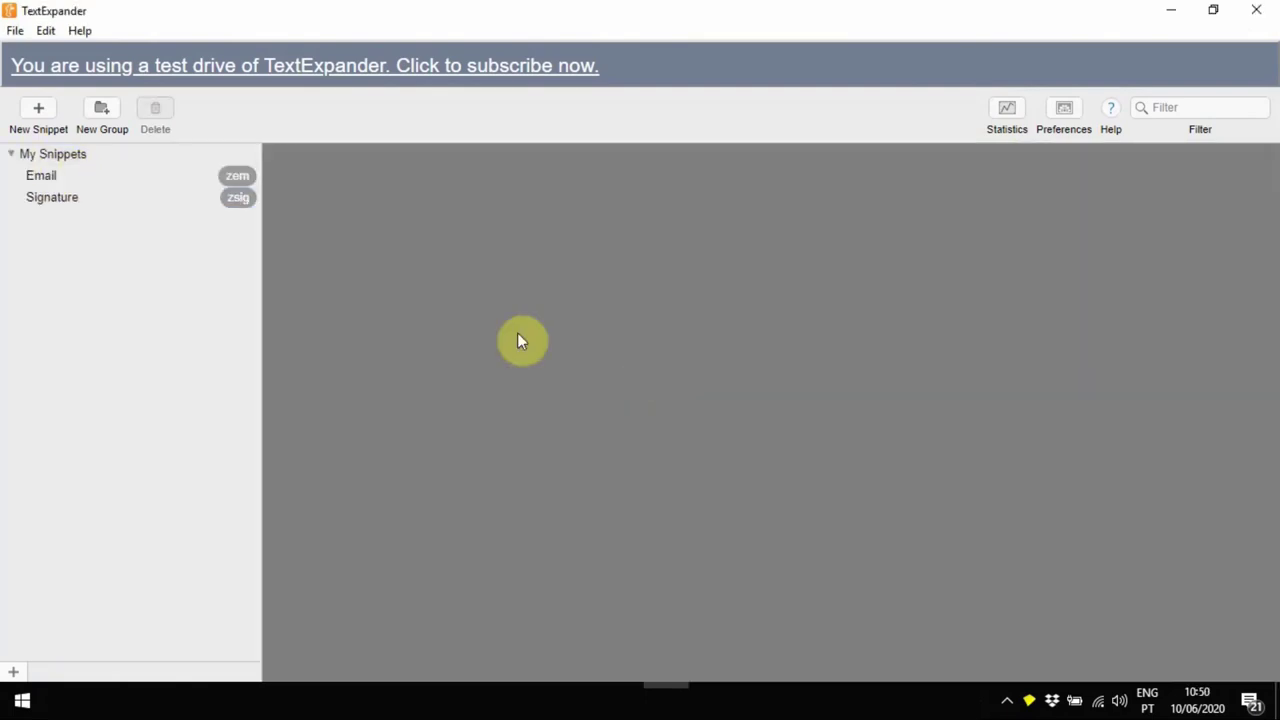
Delete the Signature snippet as well and bring up the Preferences window
click(132, 201)
key(Delete)
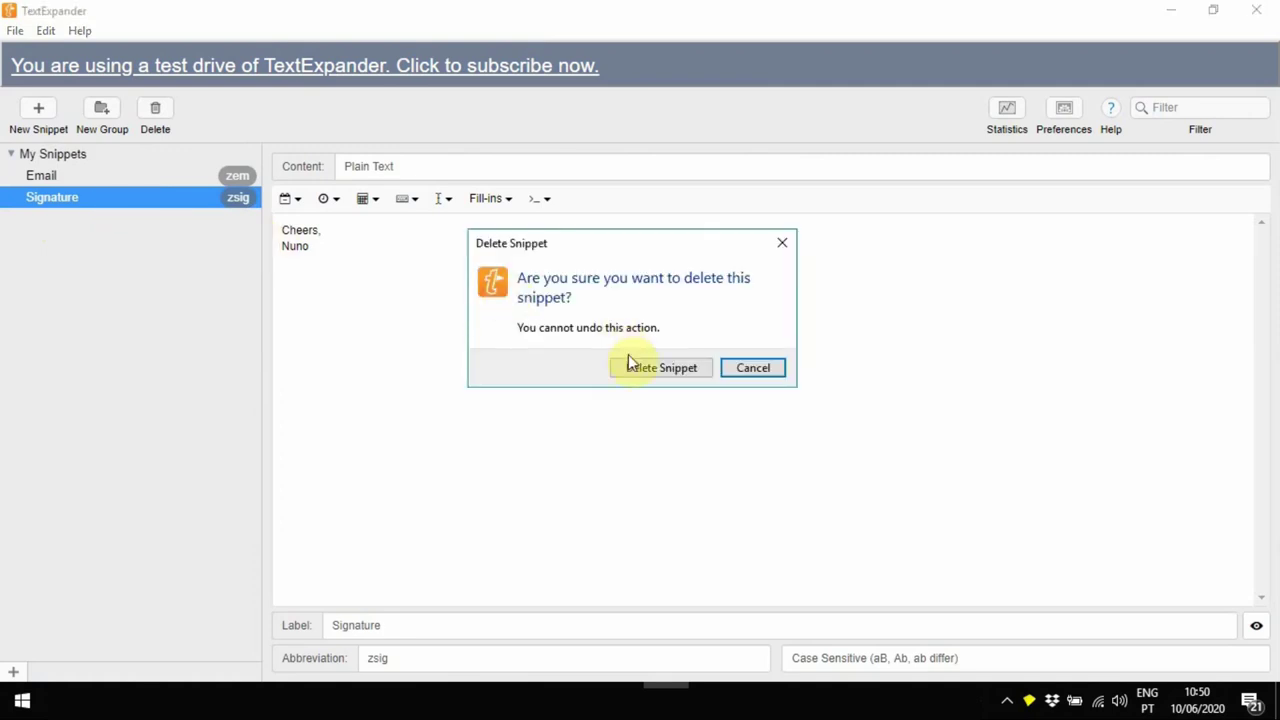
click(655, 370)
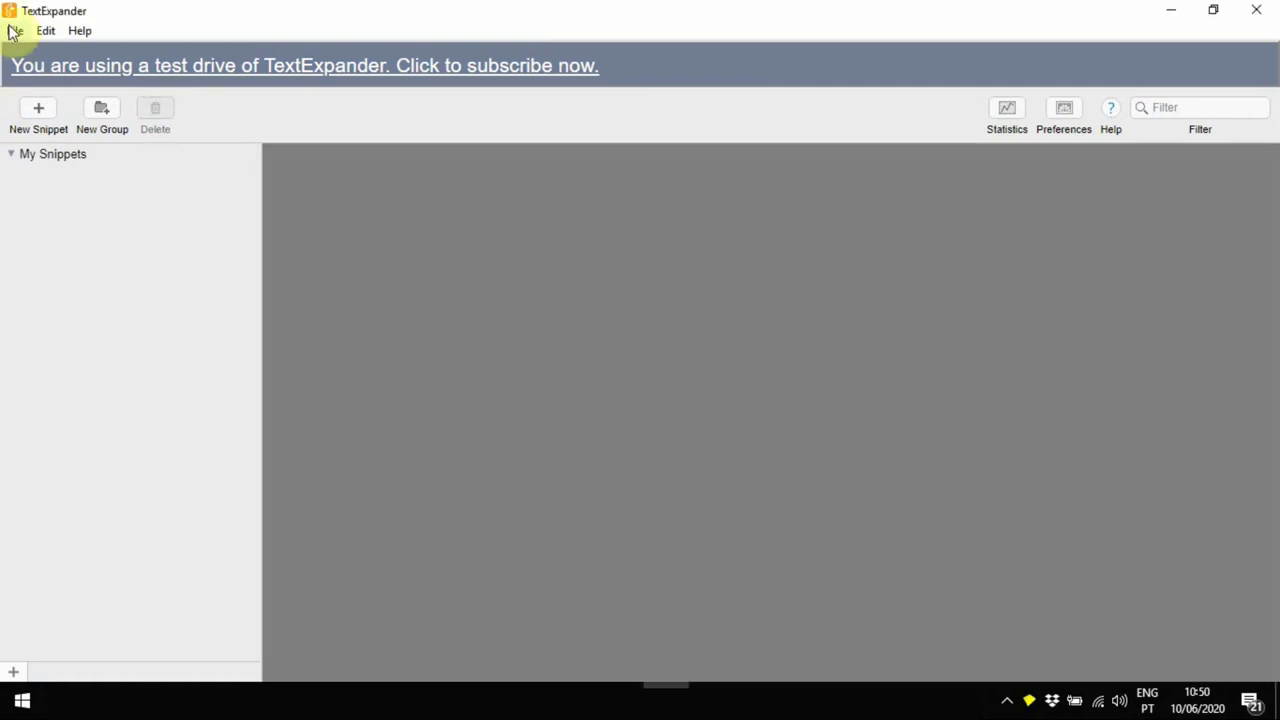
click(11, 31)
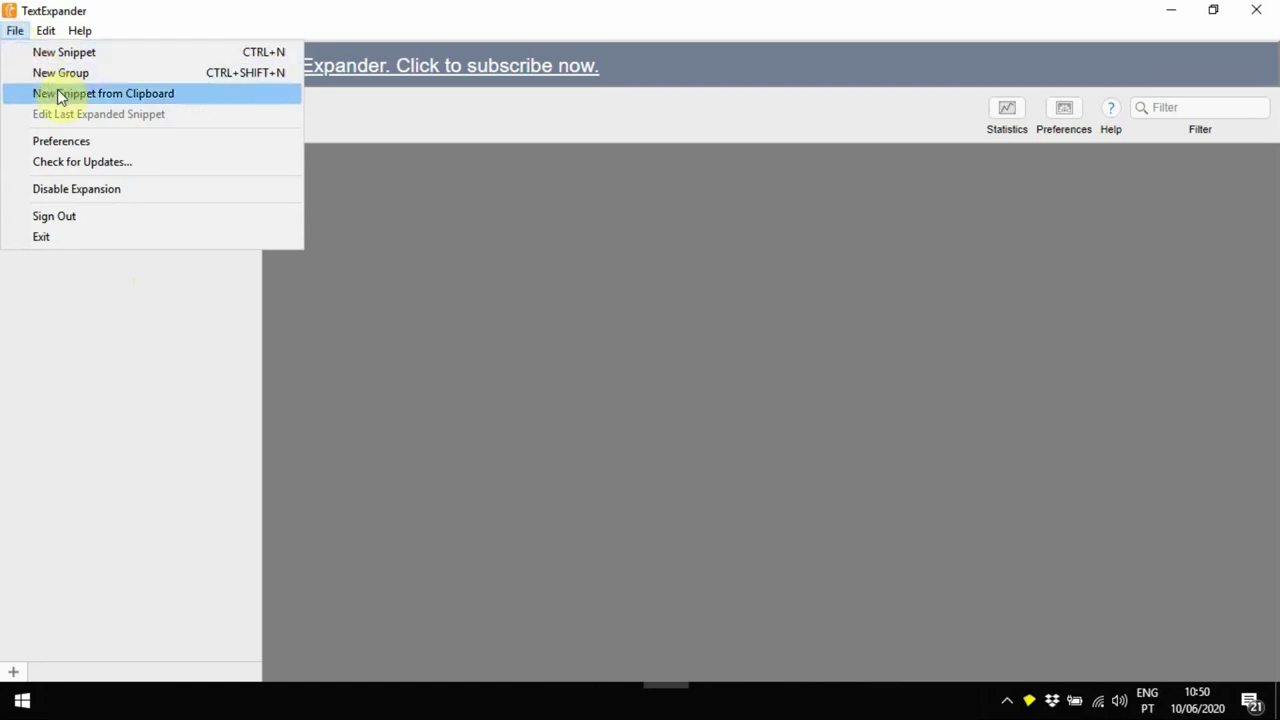
click(86, 142)
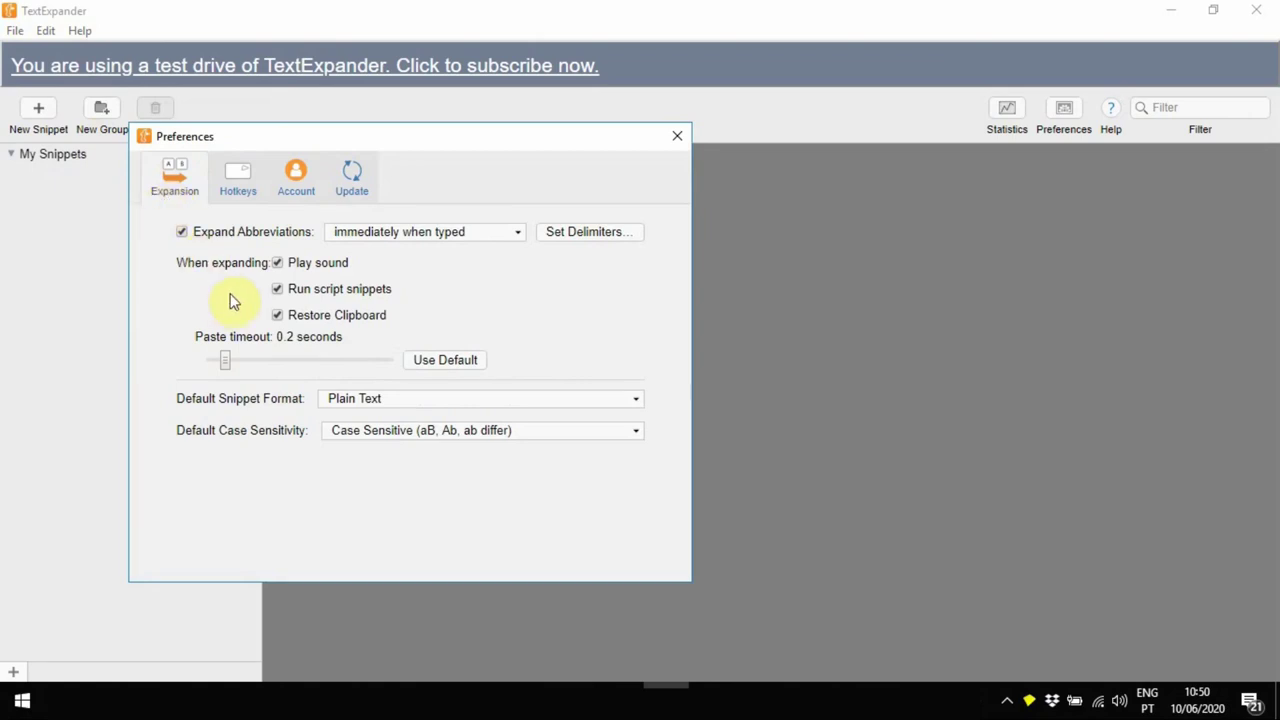
Expand abbreviations at delimiter (abandon delimiter) and add Esc as a delimiter key
click(490, 234)
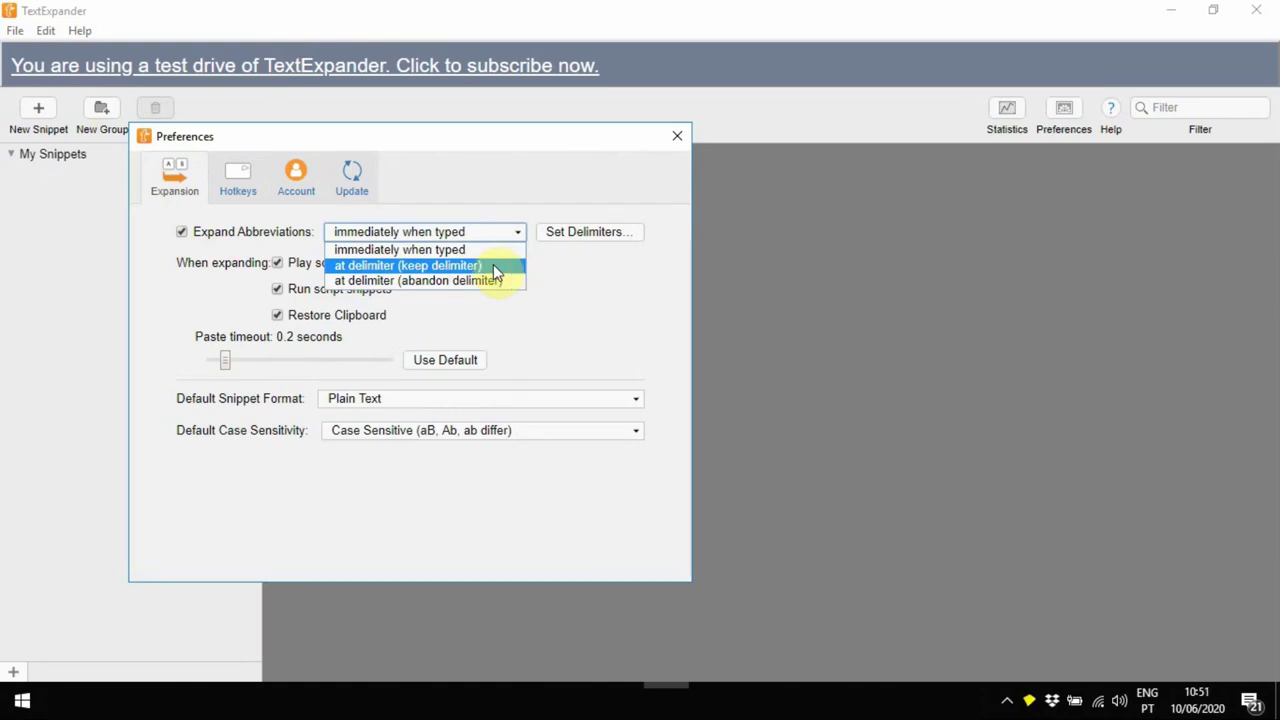
click(494, 268)
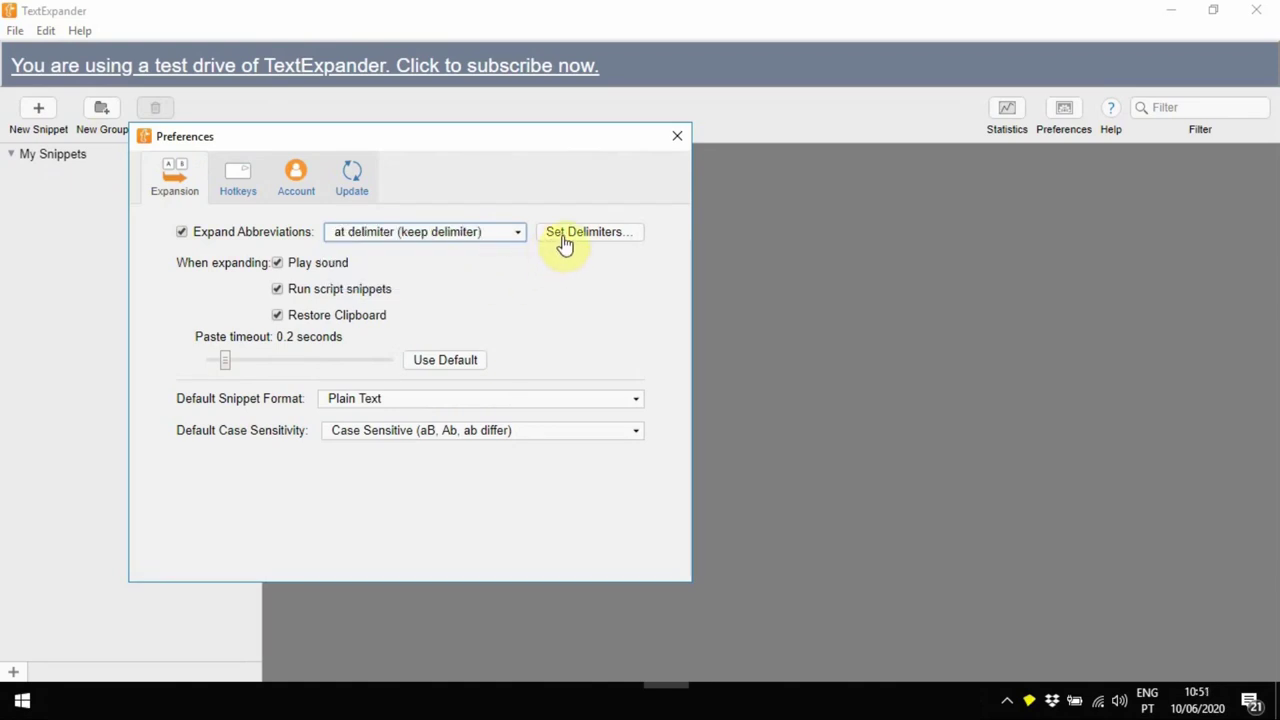
click(517, 235)
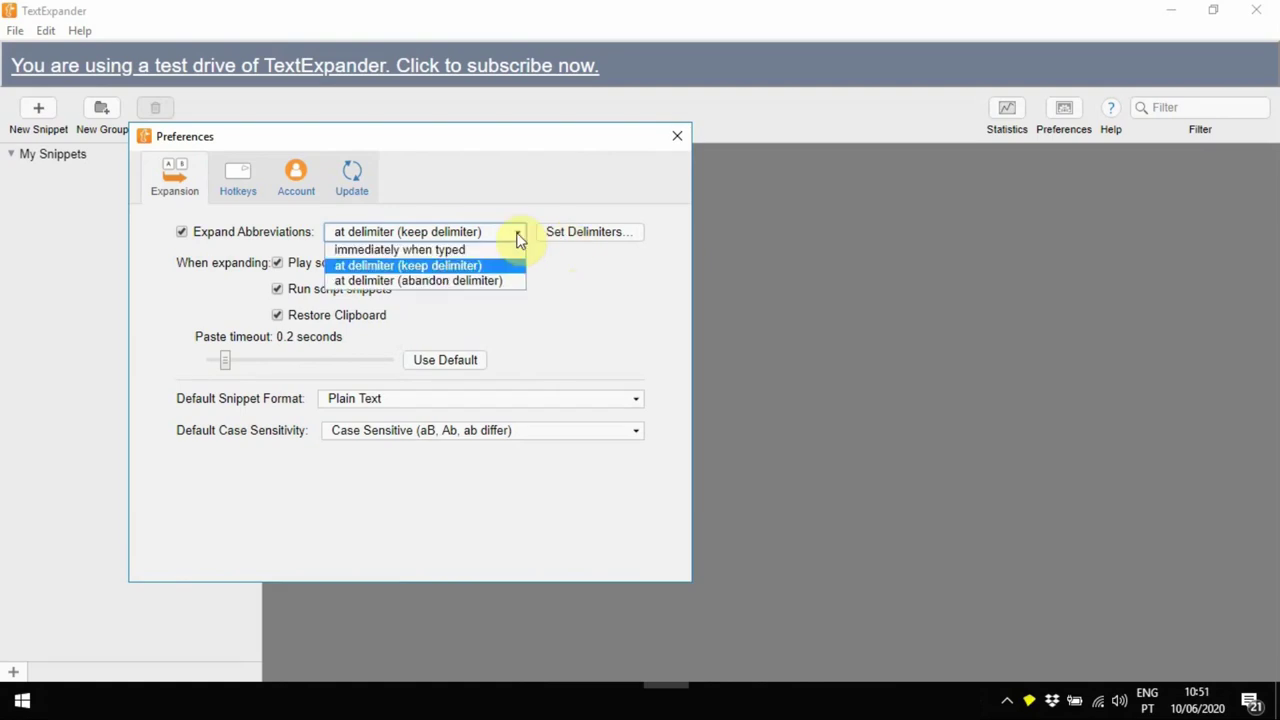
click(505, 282)
click(580, 241)
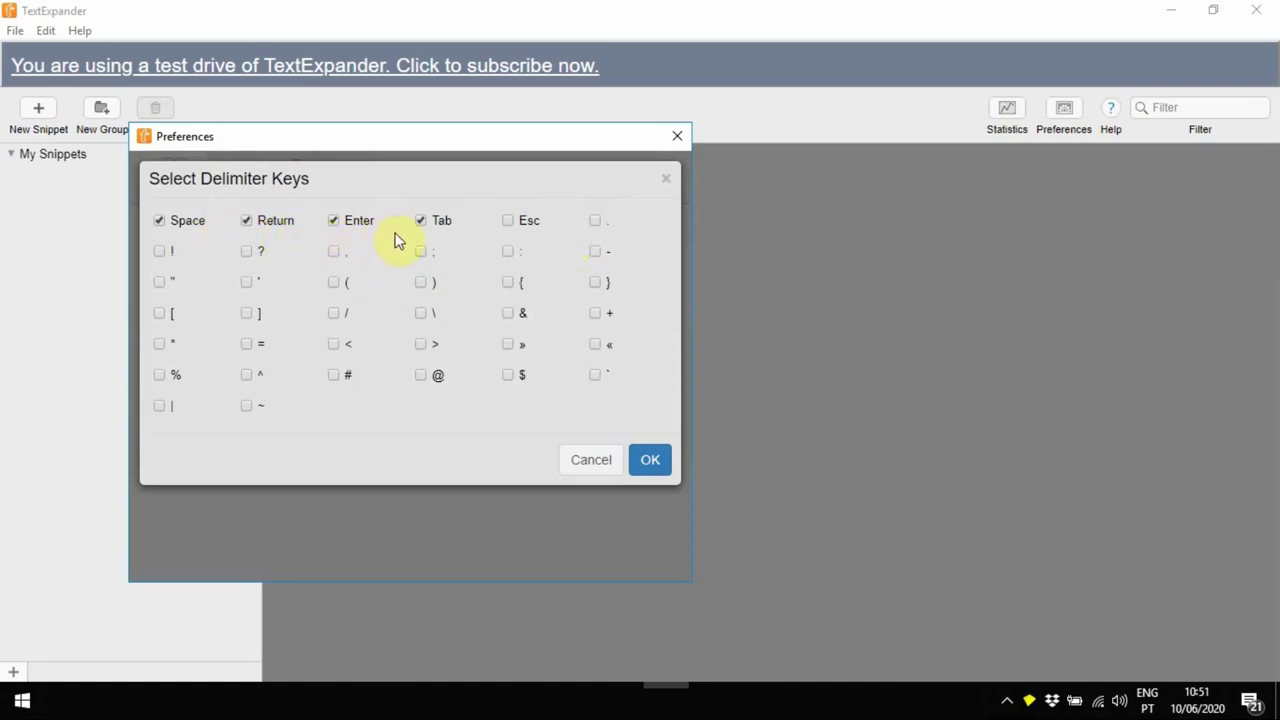
click(508, 221)
click(650, 465)
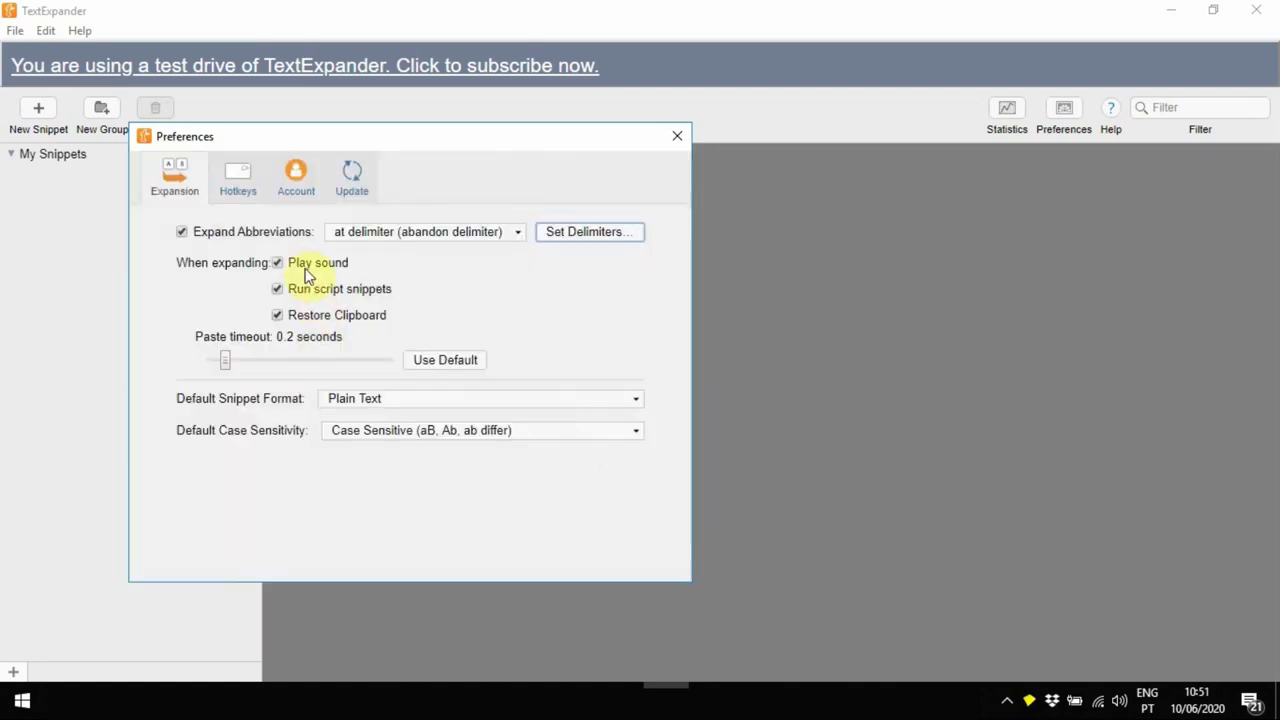
Turn off expansion sound, default snippets to Formatted Text, keep case sensitivity, and recheck
click(278, 264)
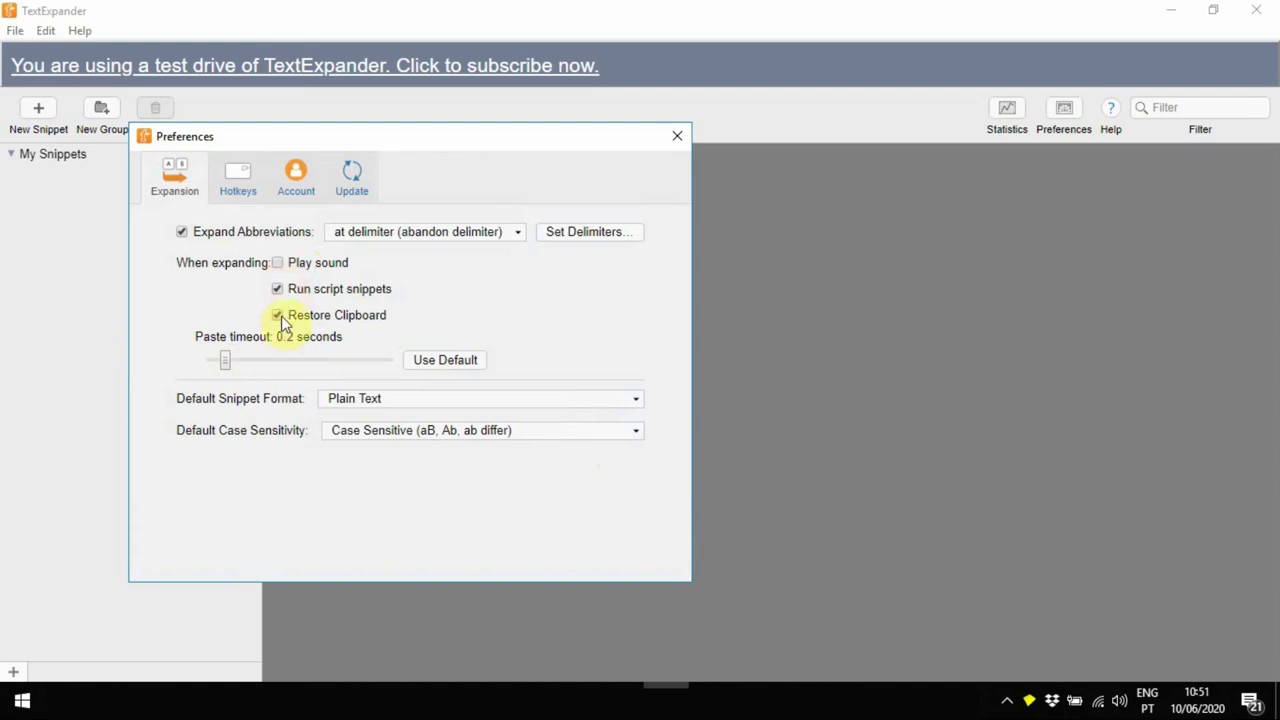
click(388, 400)
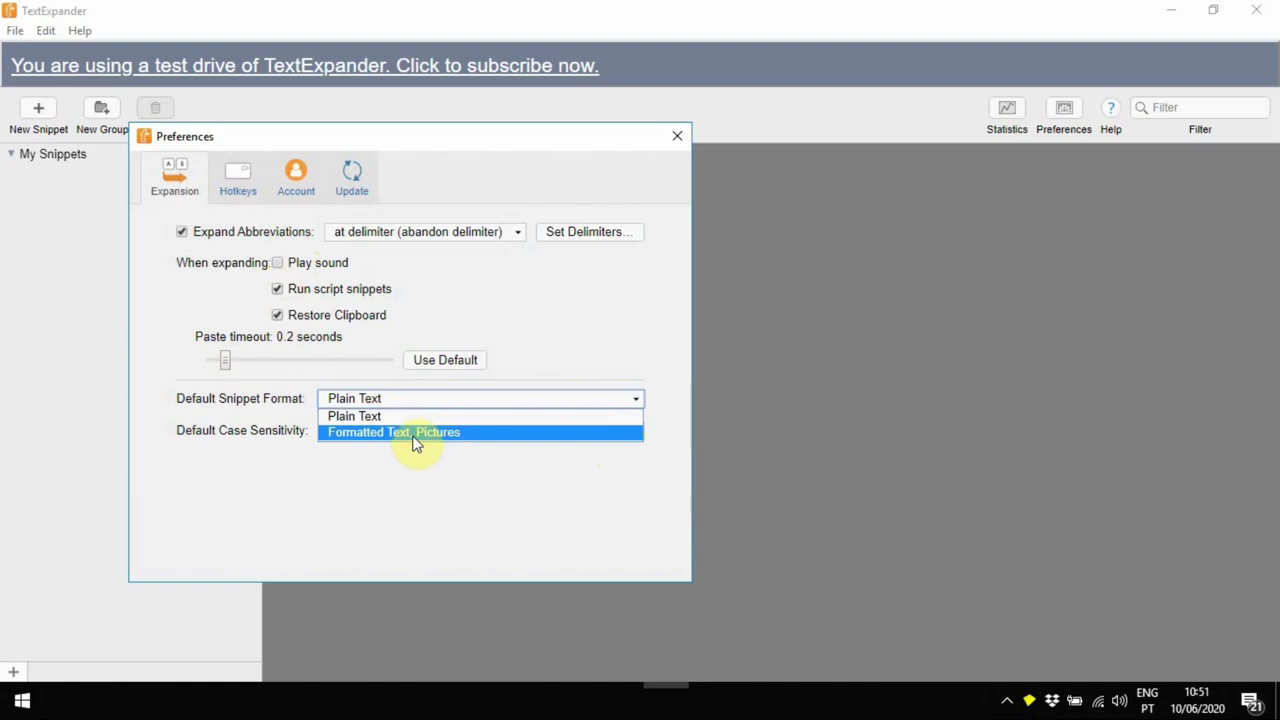
click(416, 433)
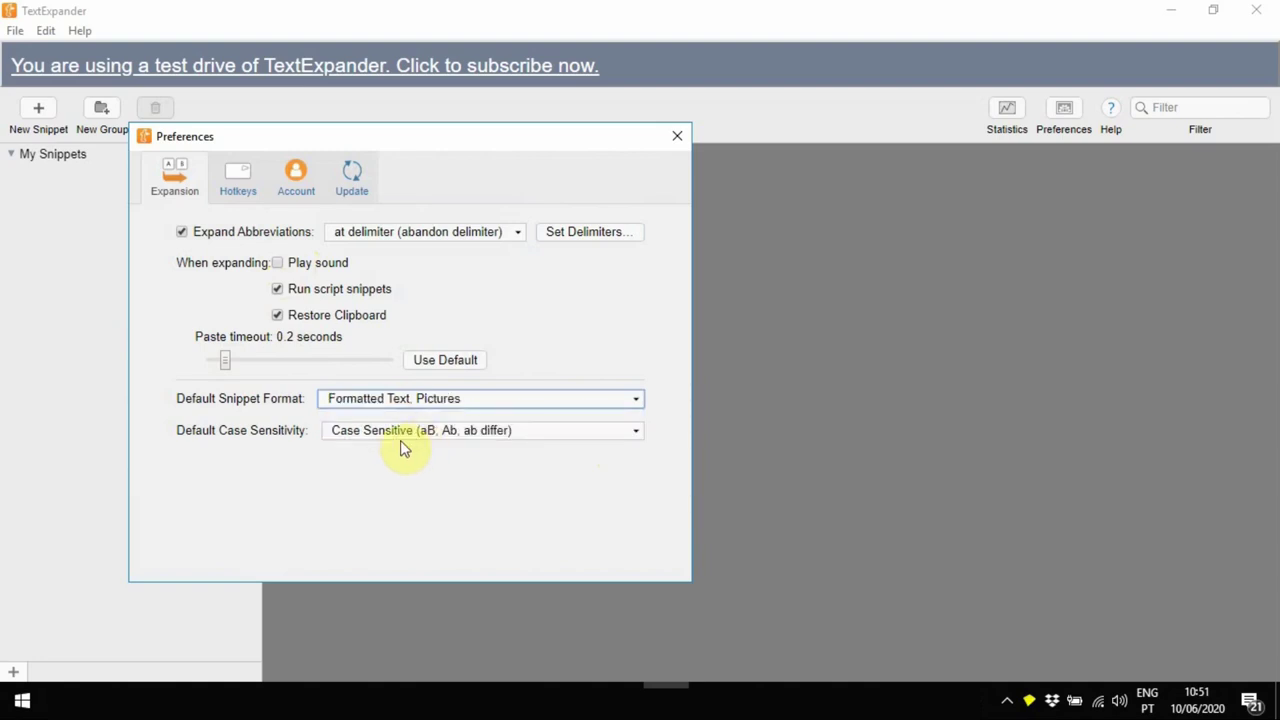
click(396, 432)
click(396, 446)
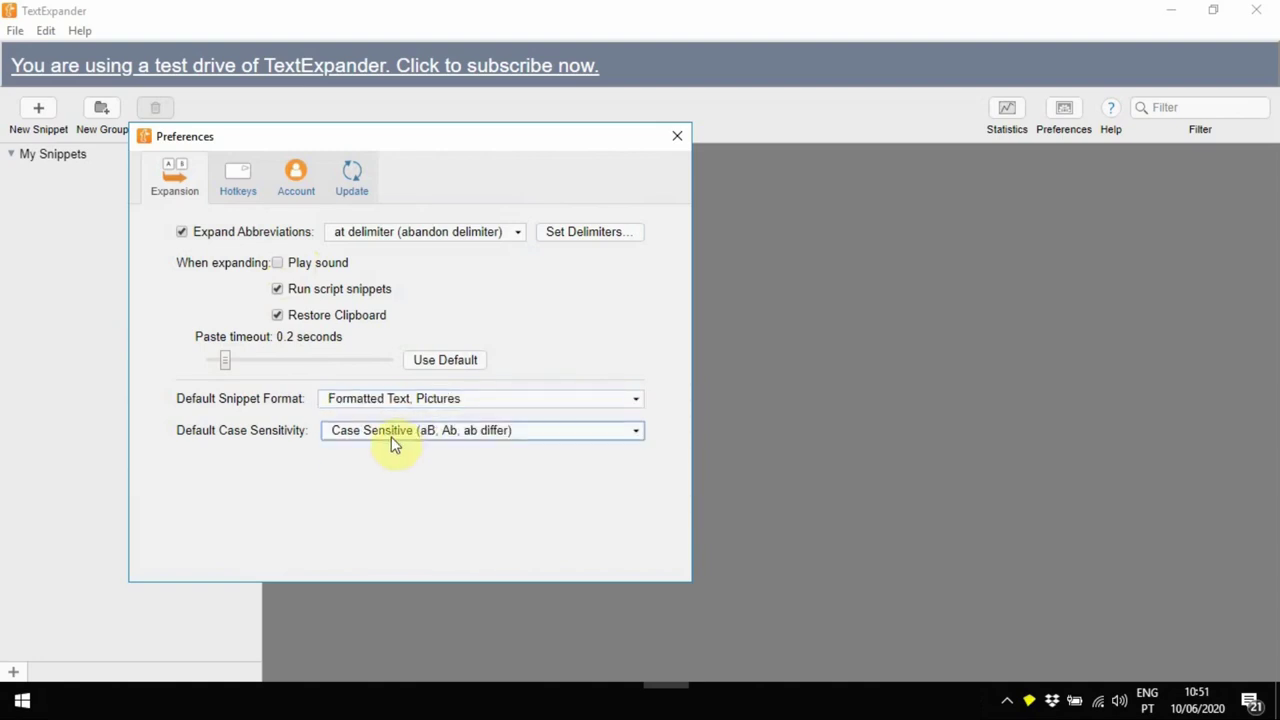
key(Escape)
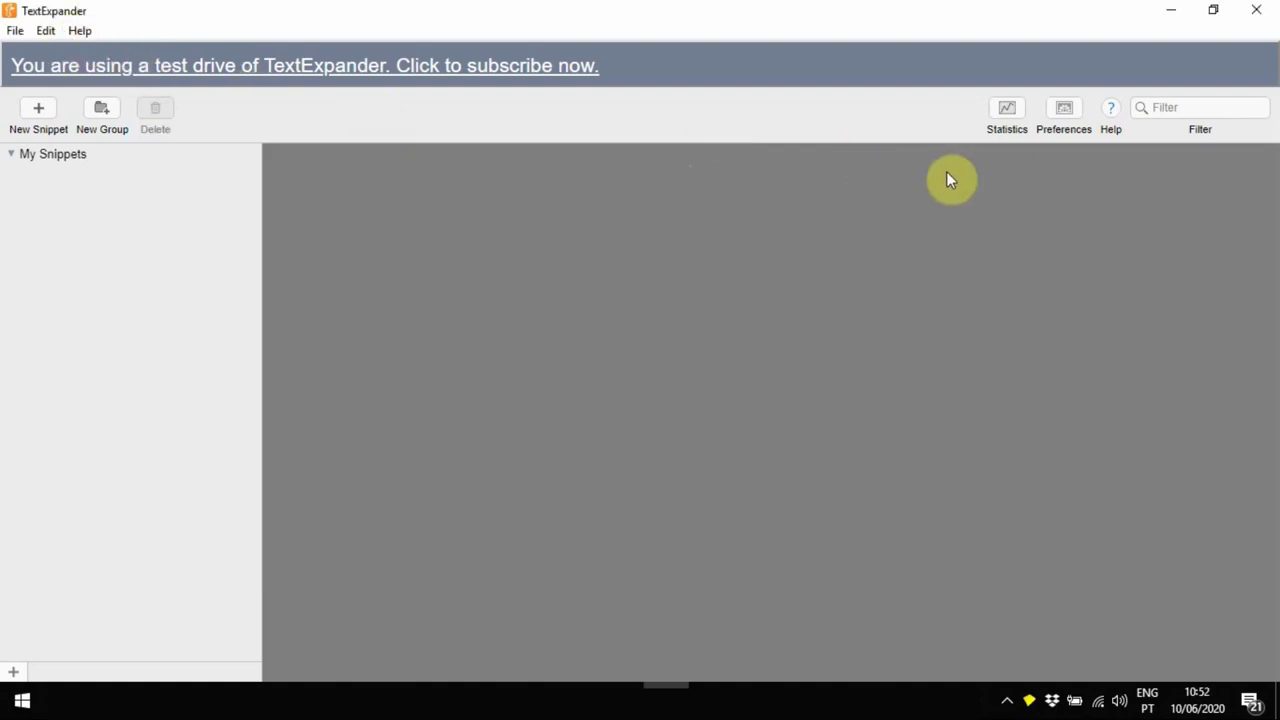
click(1062, 118)
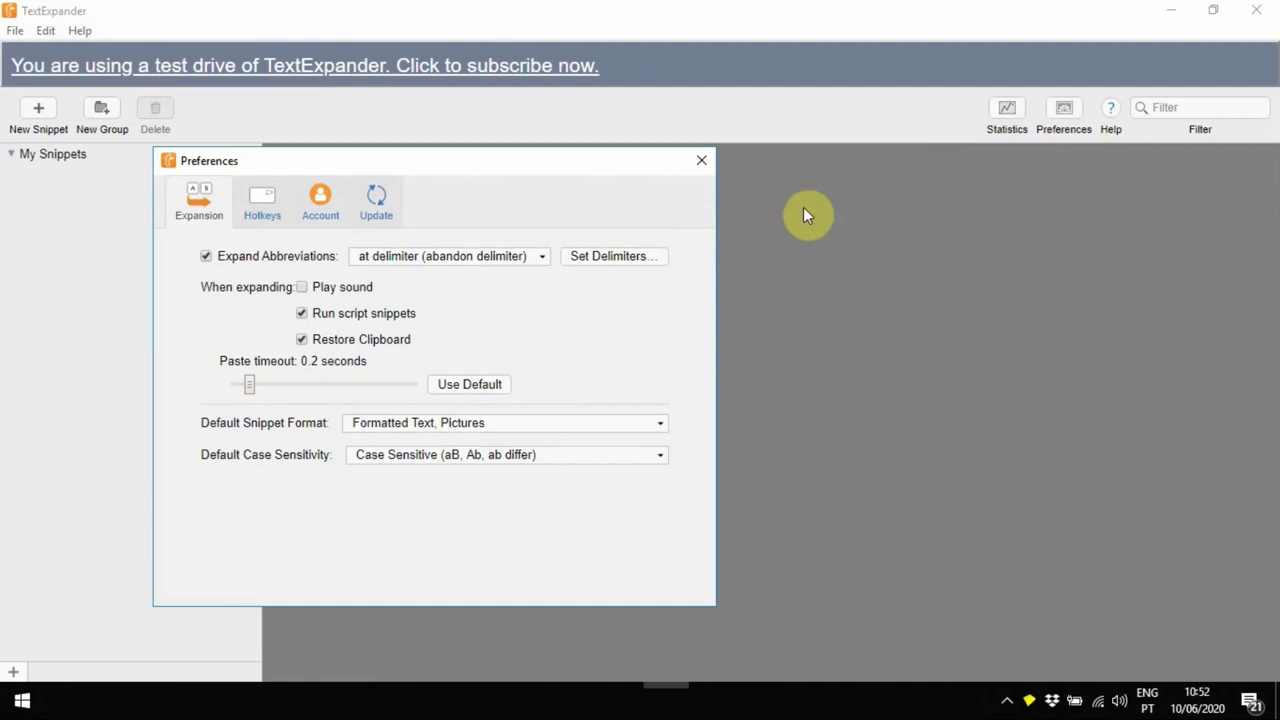
Create the Clients group with the note 'Email templates for my clients' and expand it
click(700, 162)
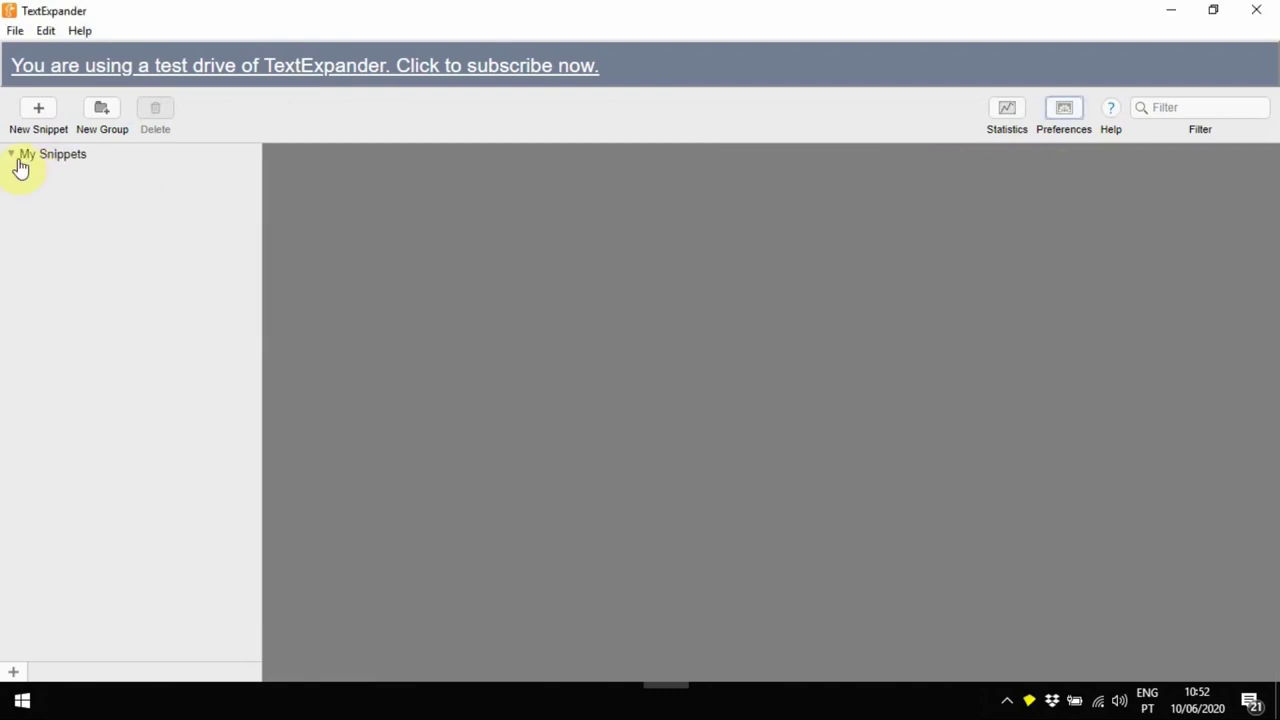
click(101, 120)
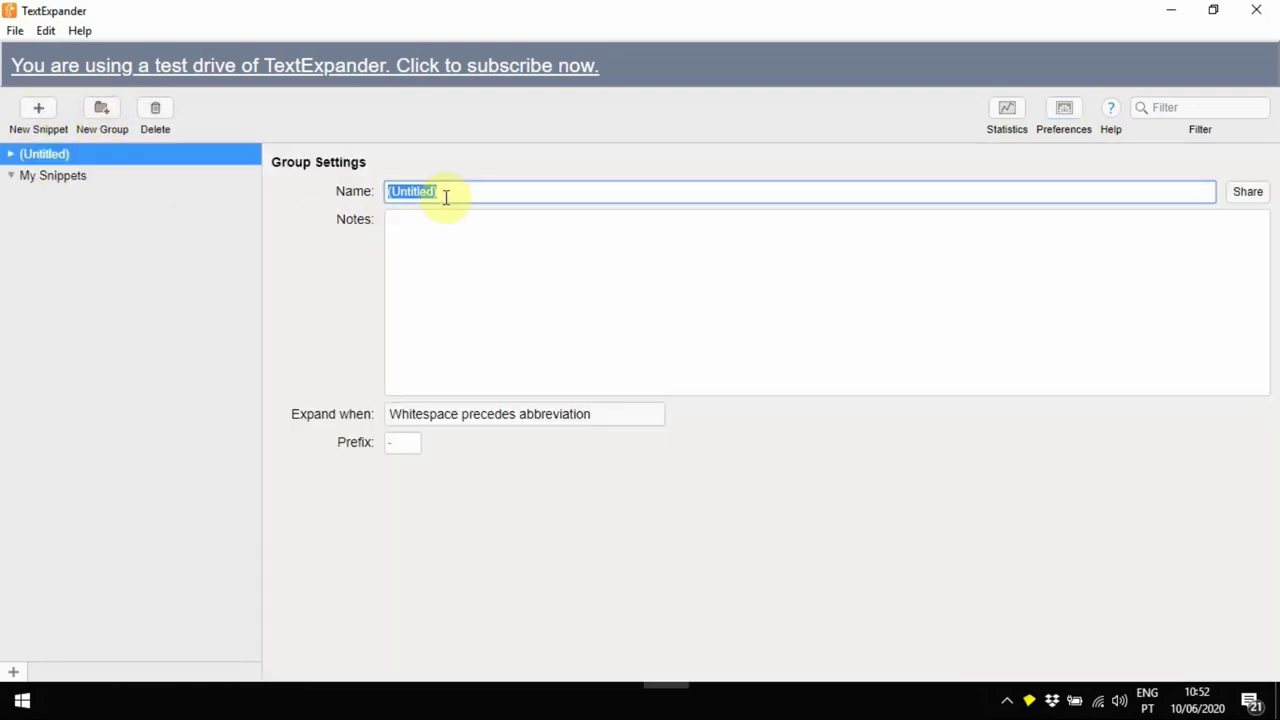
text(Clients)
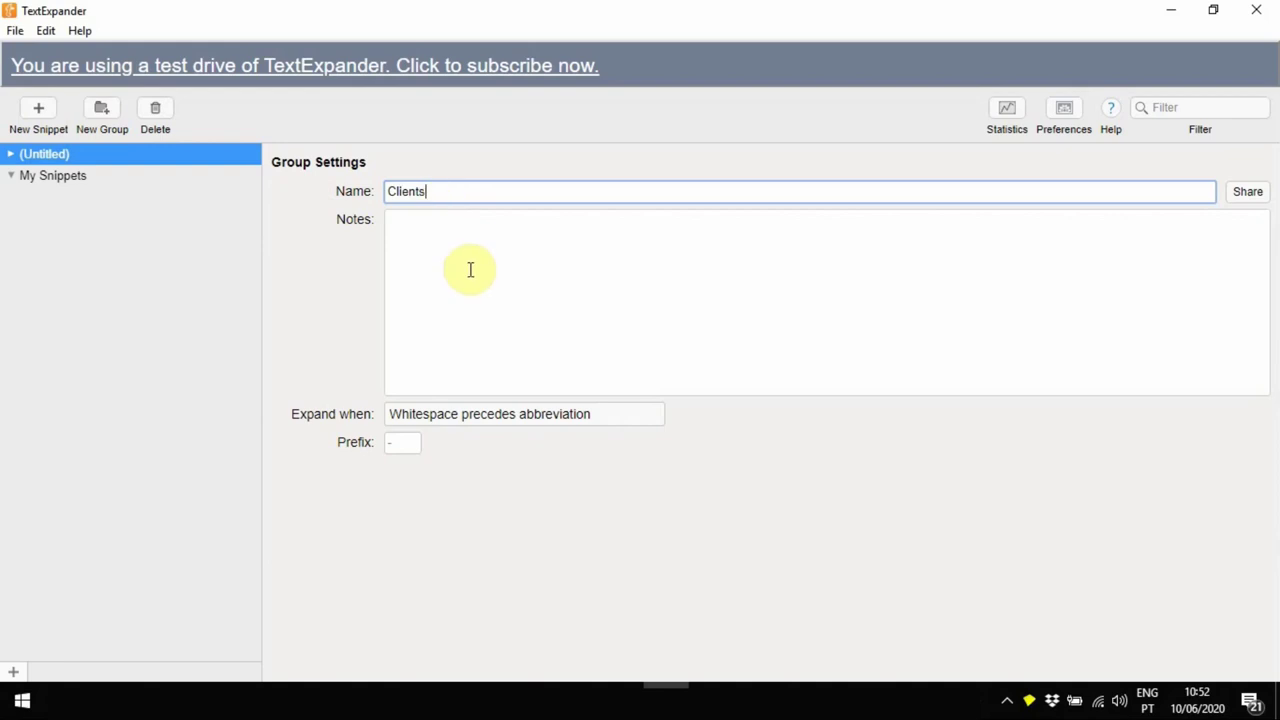
click(470, 269)
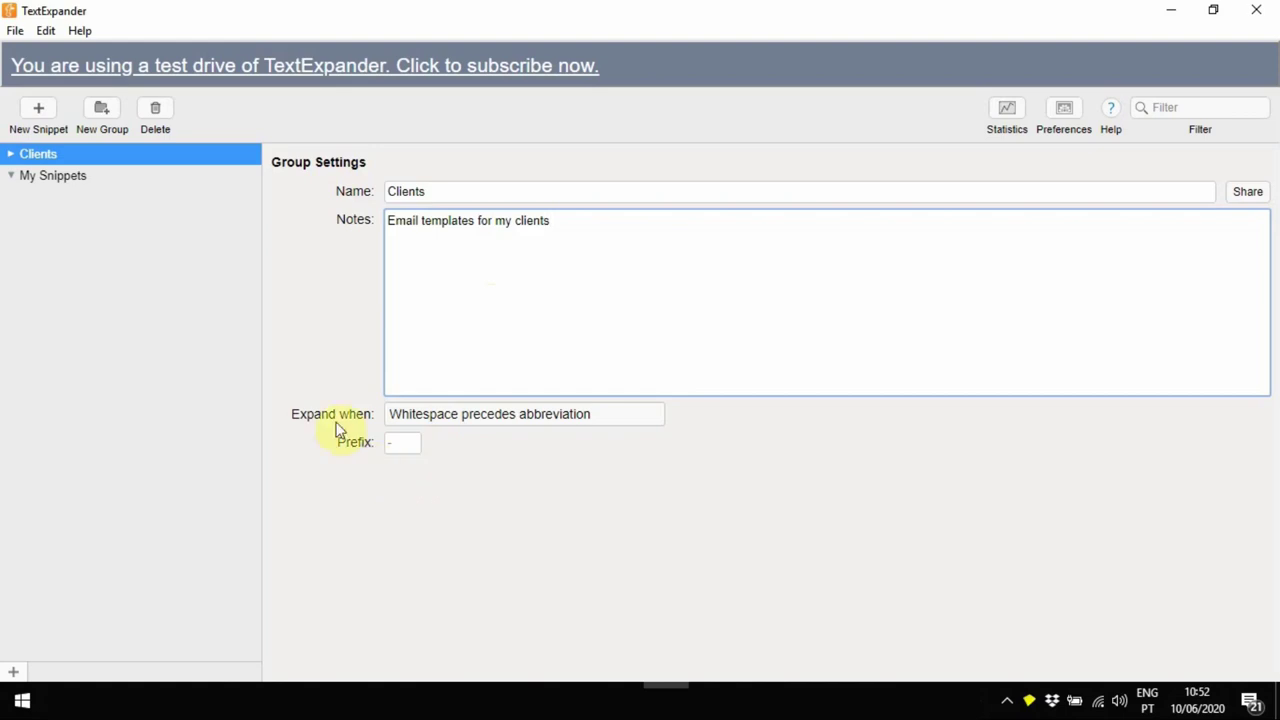
double_click(24, 163)
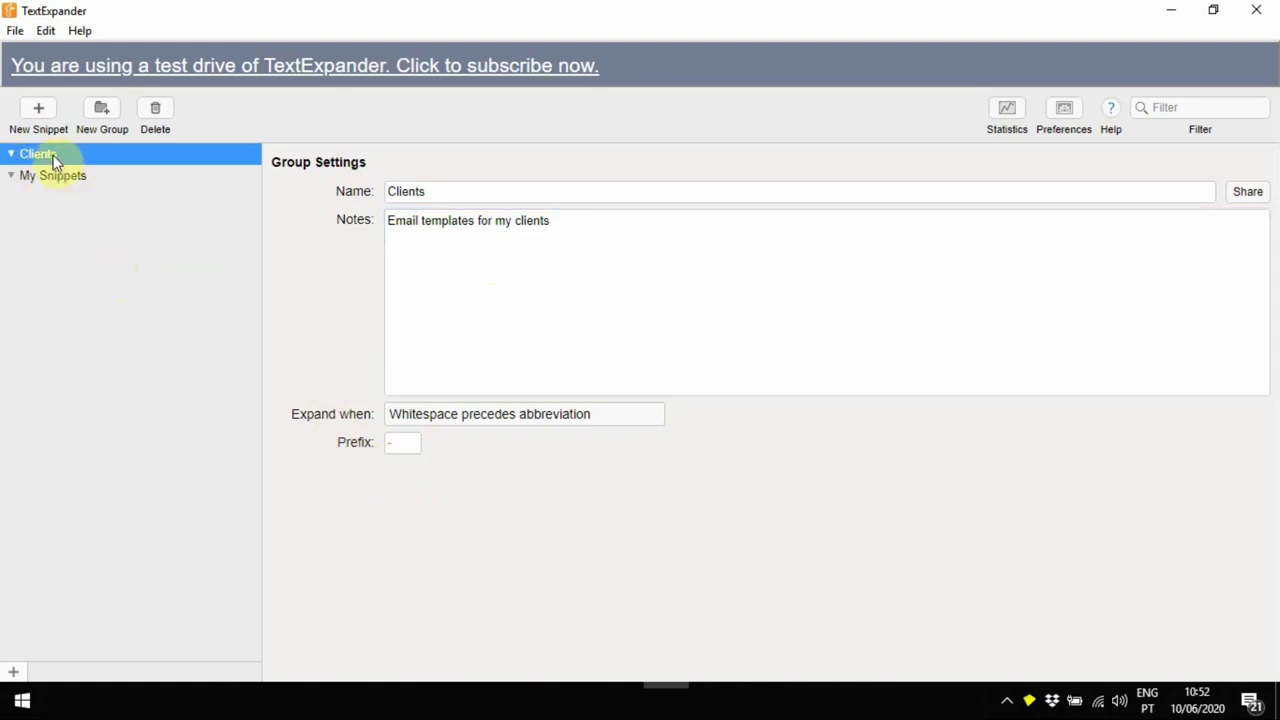
Add a Clients snippet with the 'Dear Project Manager,' availability email body
click(44, 120)
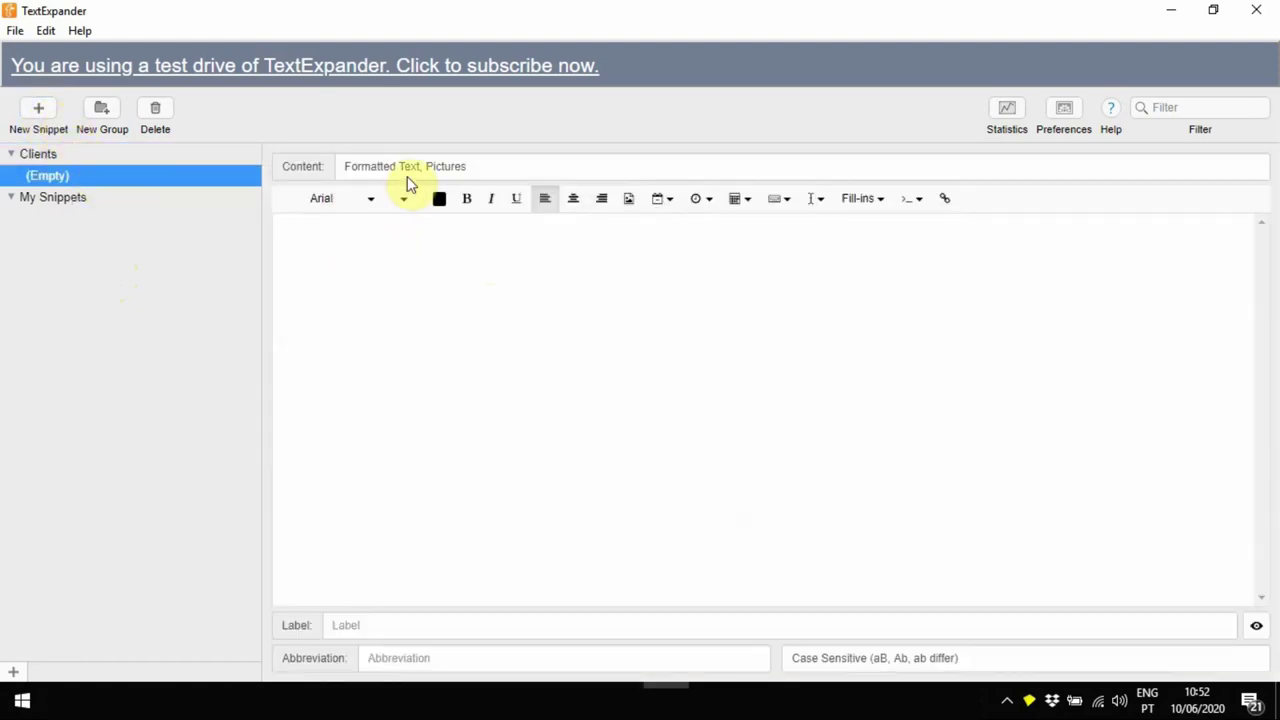
text(Dear Project Manager,)
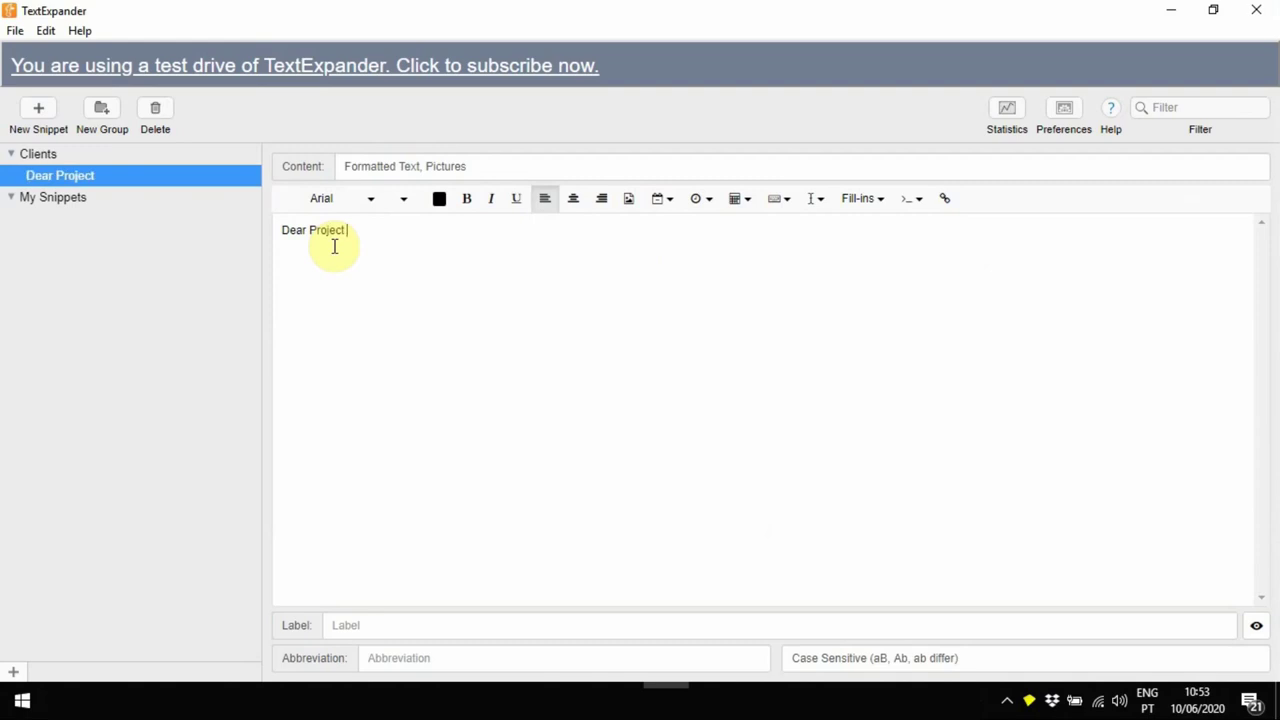
key(Return)
key(Return)
text(Thank you for your new enq)
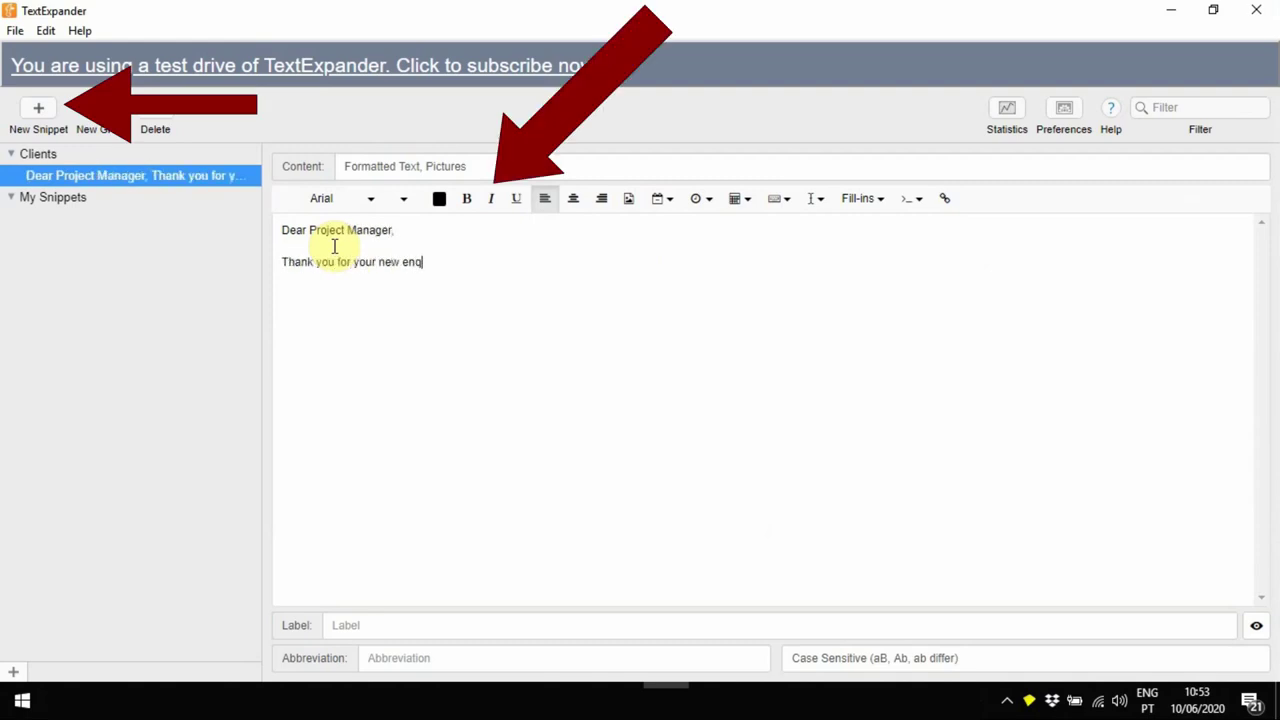
text(uiry.   I confirm my availability)
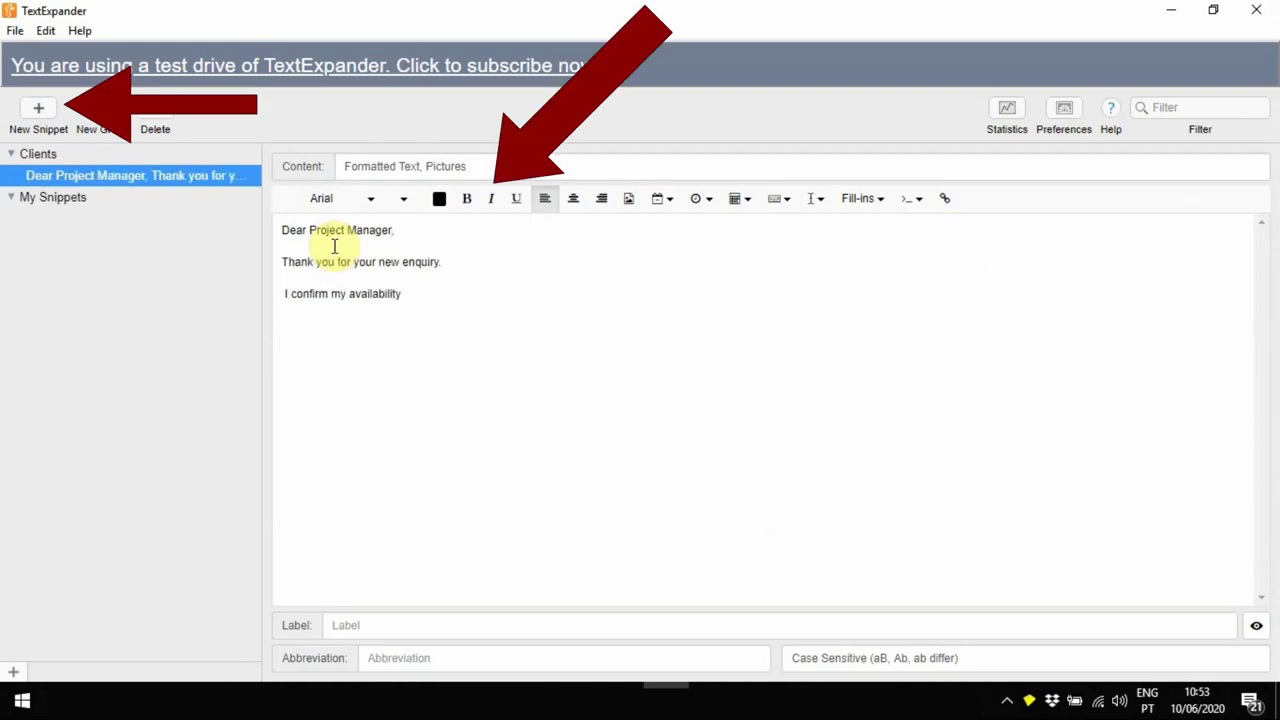
text( for this project. My rates are XXXX and I can deliver by XXXX at XXpm.)
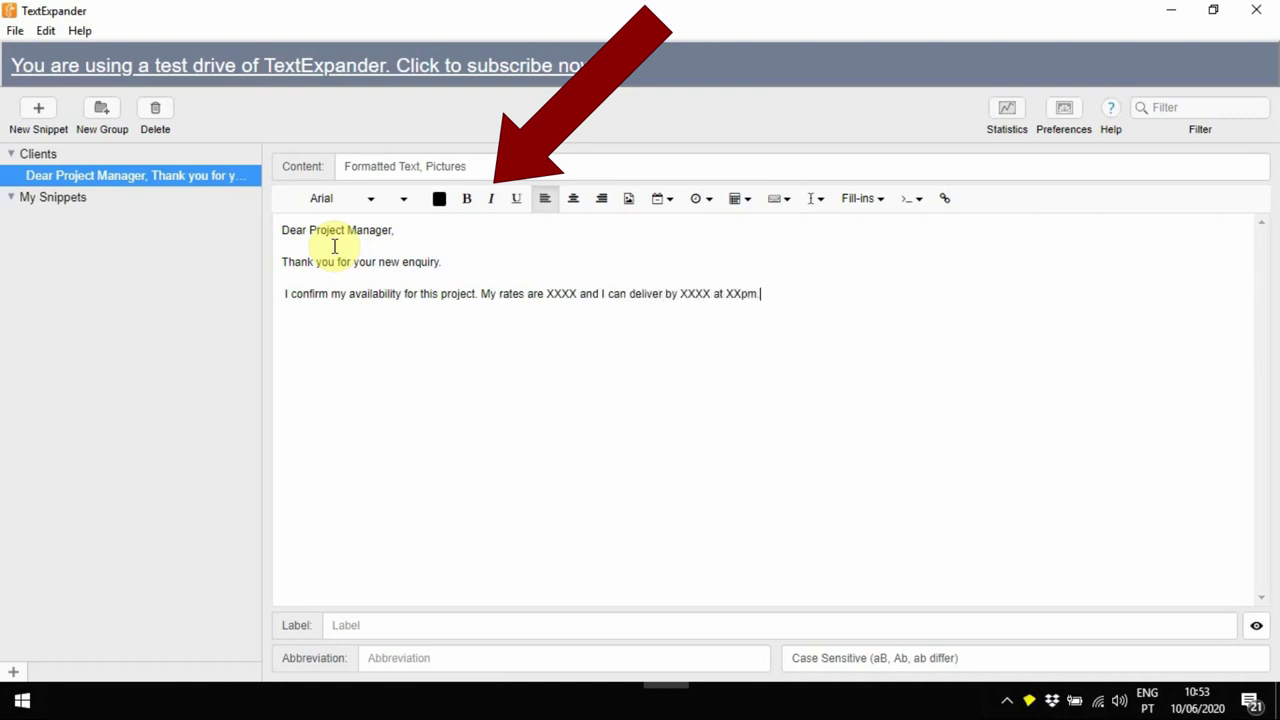
key(Return)
key(Return)
text(Should you wish to proceed, please kindly confirm in writing.)
key(Return)
key(Return)
text(I look forward to hearing from you.)
Format the snippet in Georgia 13 and colour the XXXX rates placeholder red
key(ctrl+a)
click(365, 200)
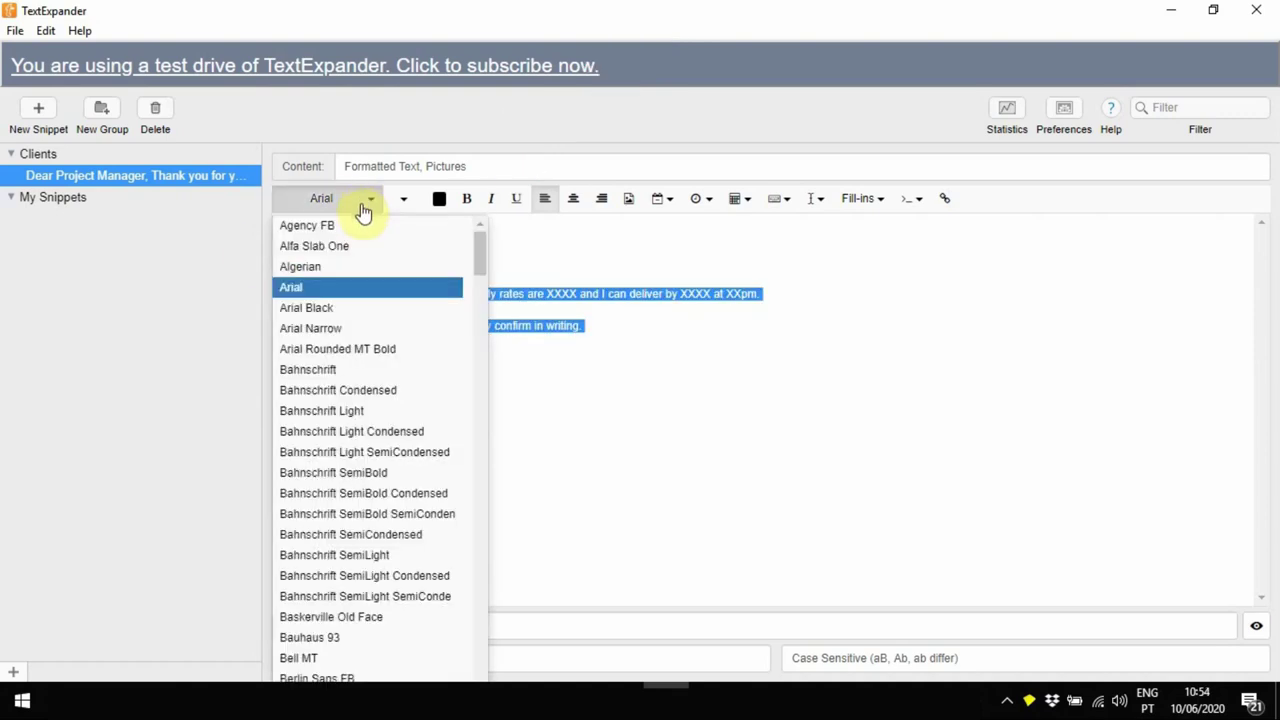
scroll(327, 410, down, 10)
click(360, 222)
click(403, 198)
click(400, 310)
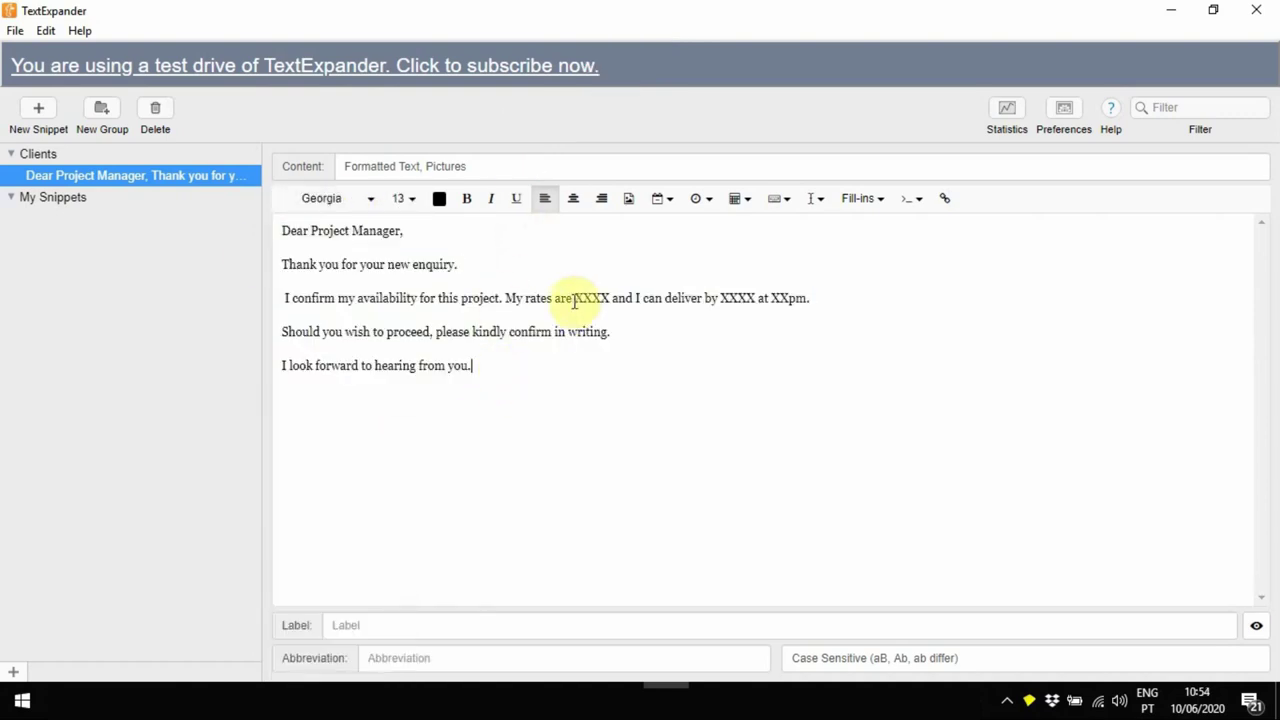
double_click(591, 298)
click(440, 198)
click(549, 266)
click(946, 198)
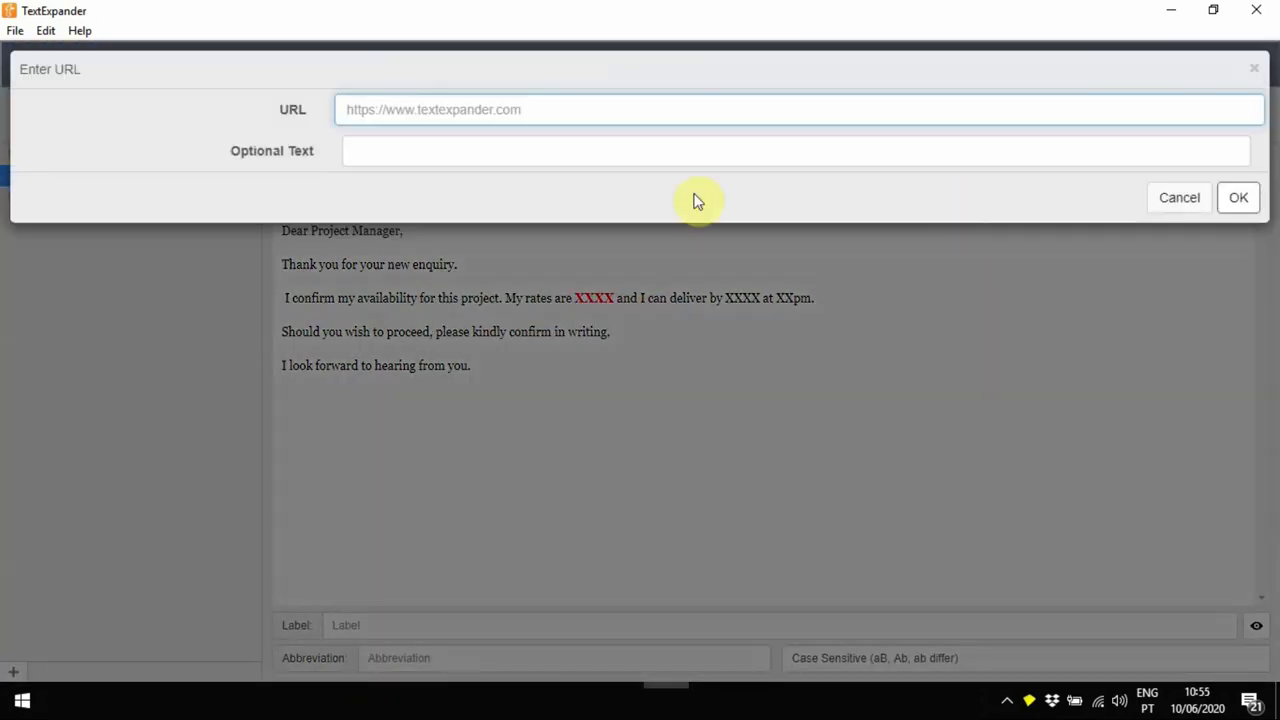
click(1236, 198)
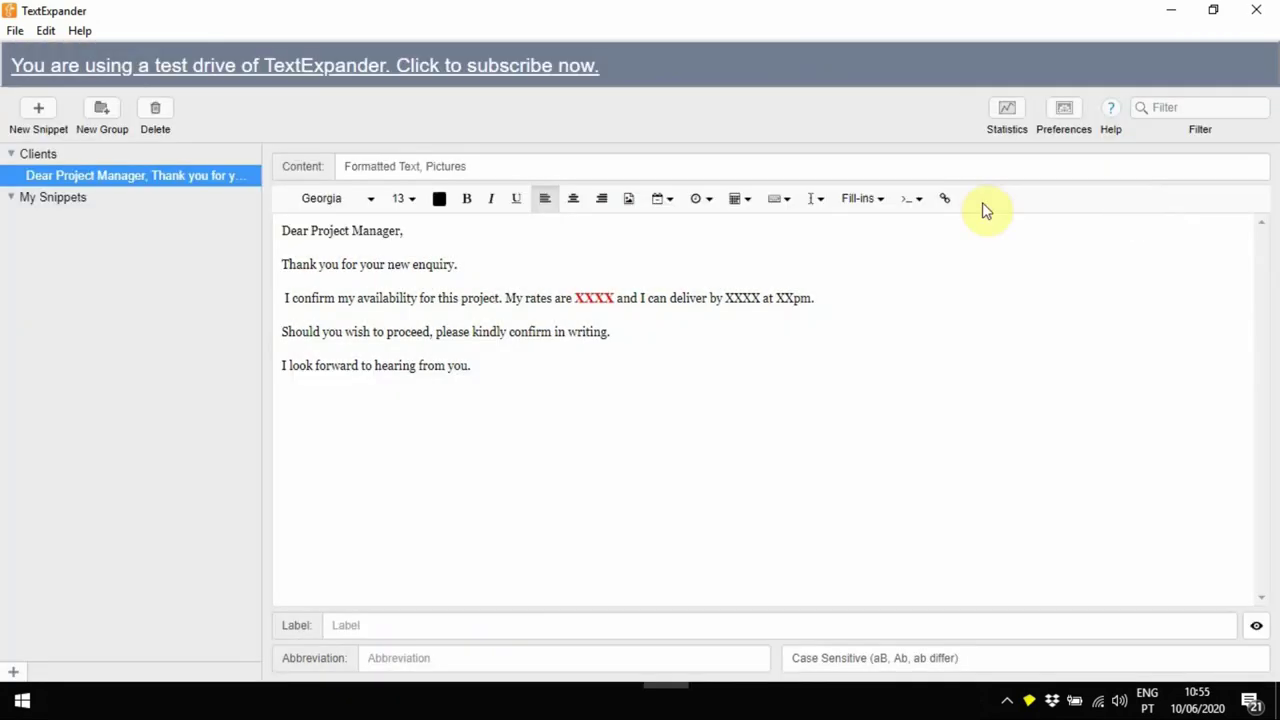
Label the snippet 'Availability Reply' with abbreviation a*1
click(447, 625)
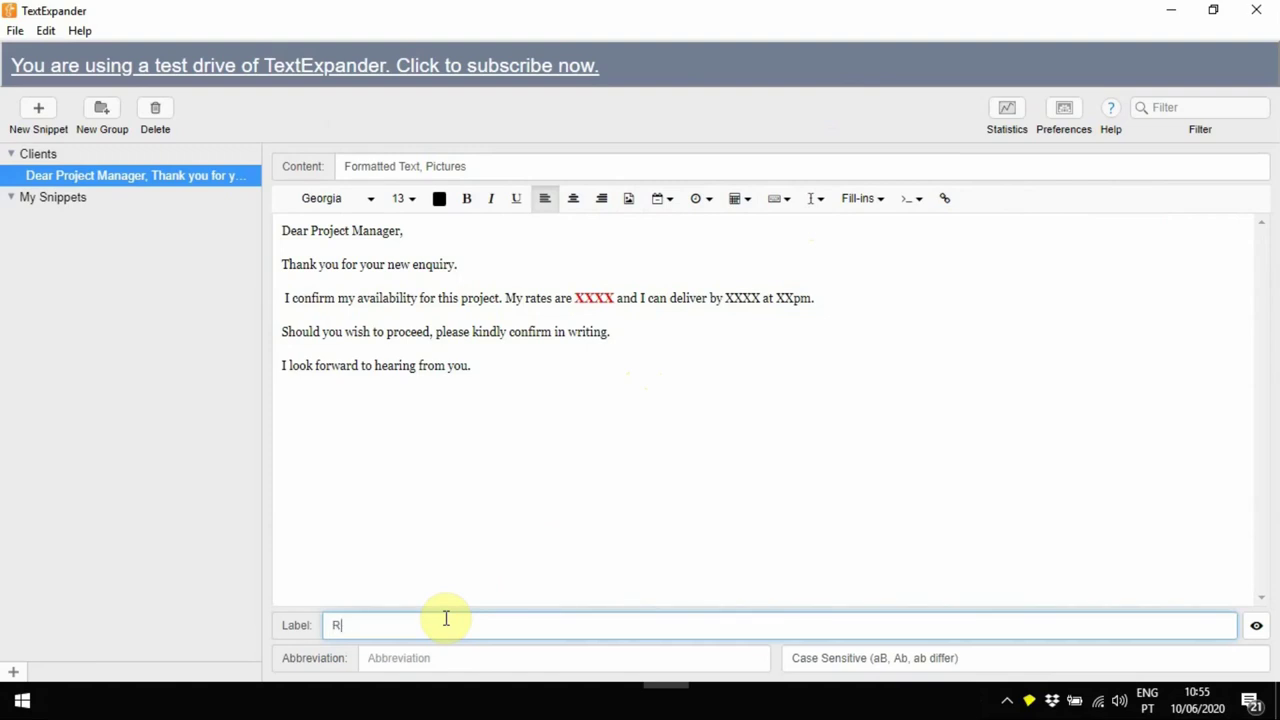
text(Reply)
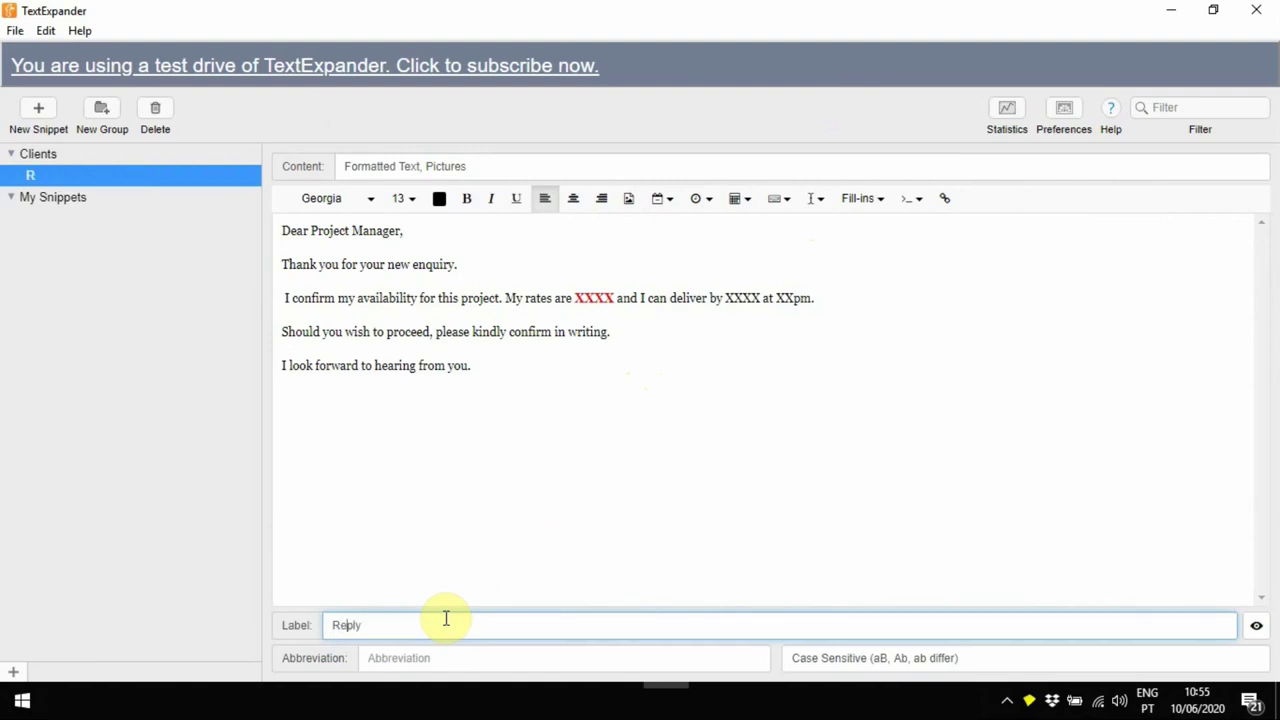
key(Home)
text(Availability)
click(513, 657)
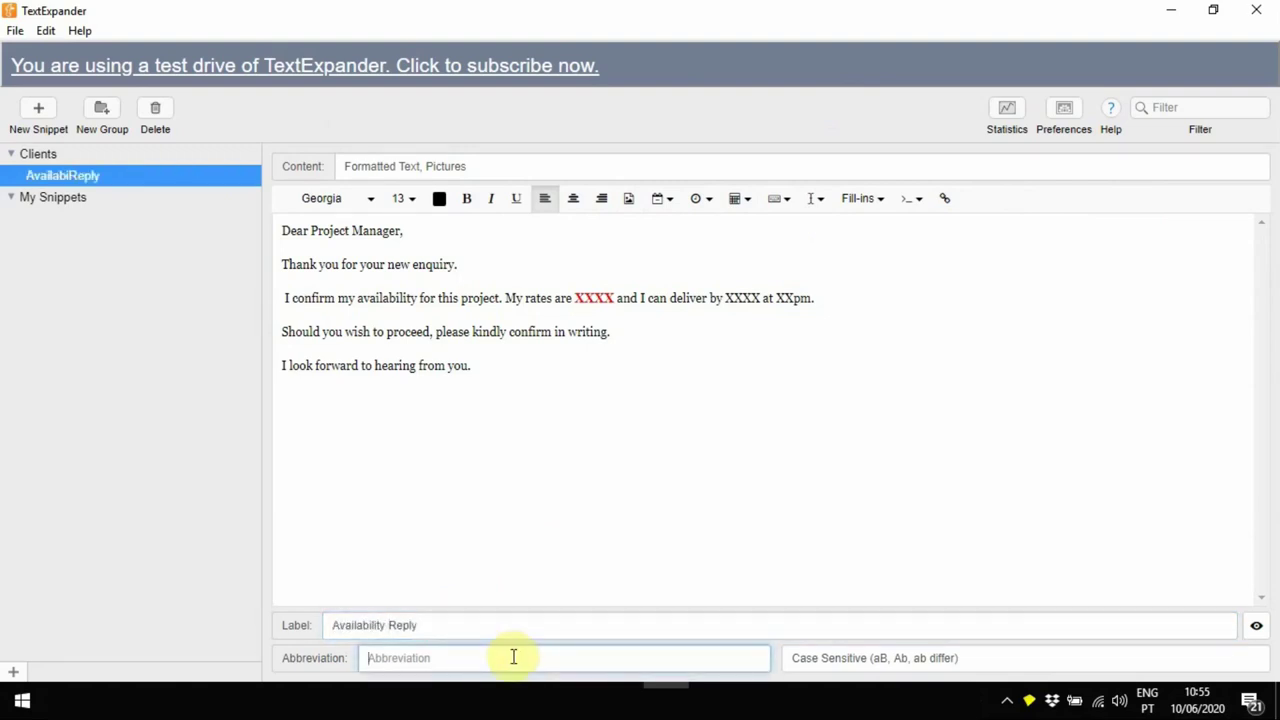
text(a*)
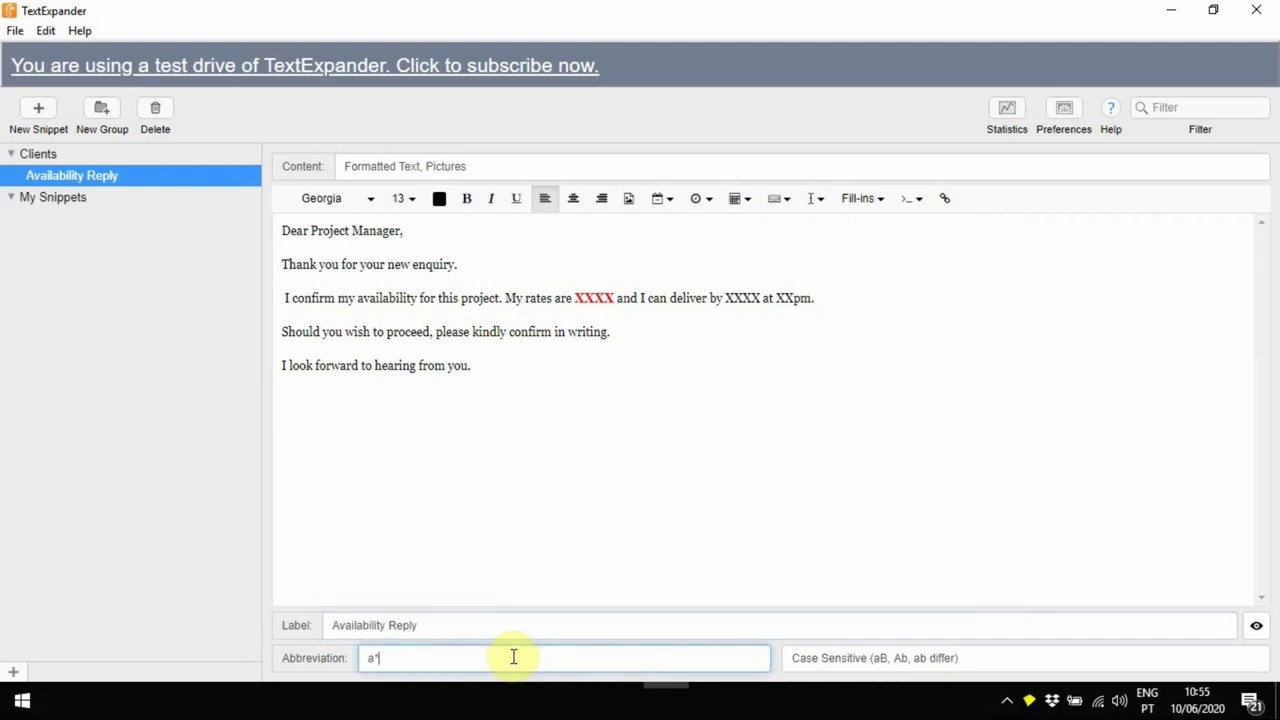
text(1)
click(205, 245)
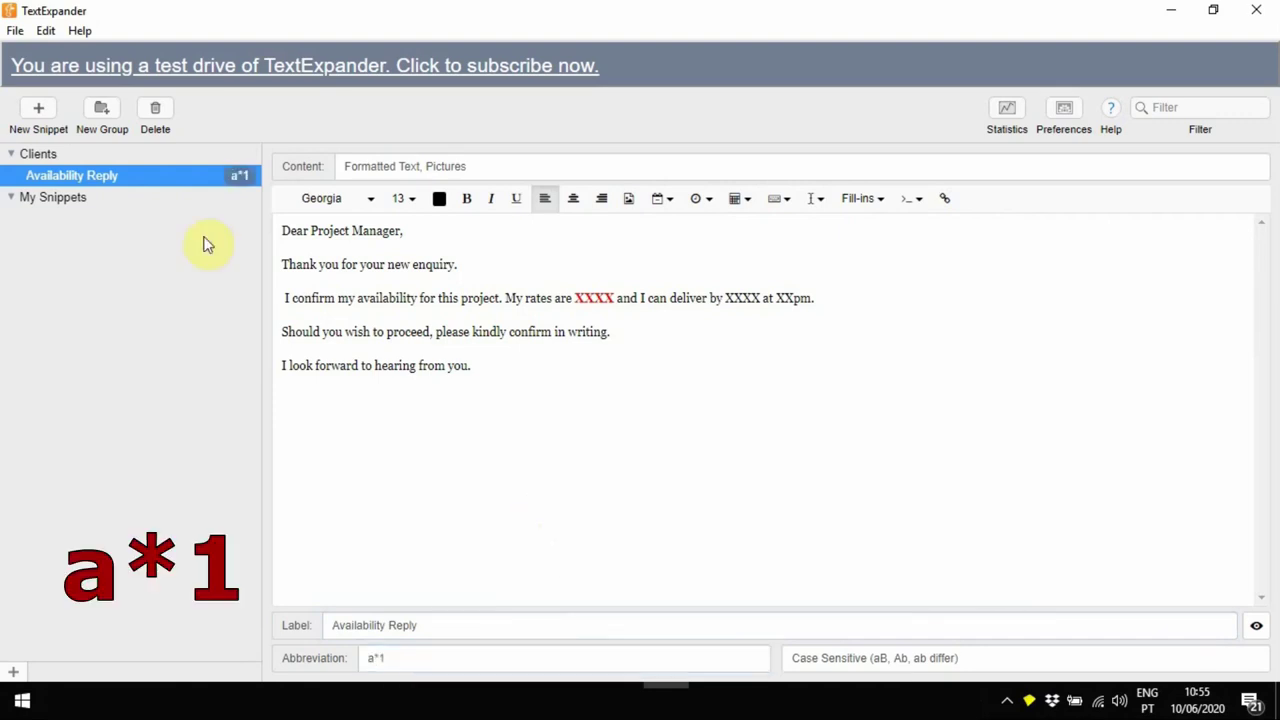
Create a snippet from the copied unavailability email and set its body in Georgia
click(38, 108)
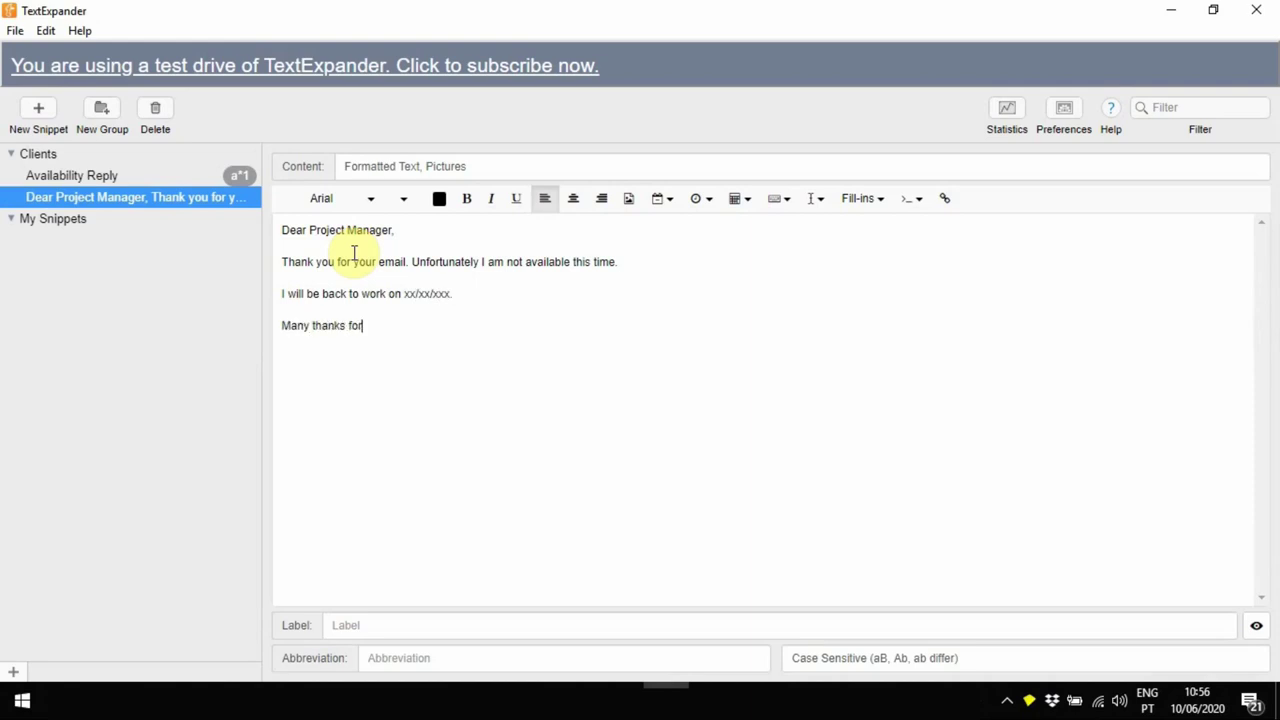
text(understanding)
key(ctrl+a)
click(370, 198)
click(369, 205)
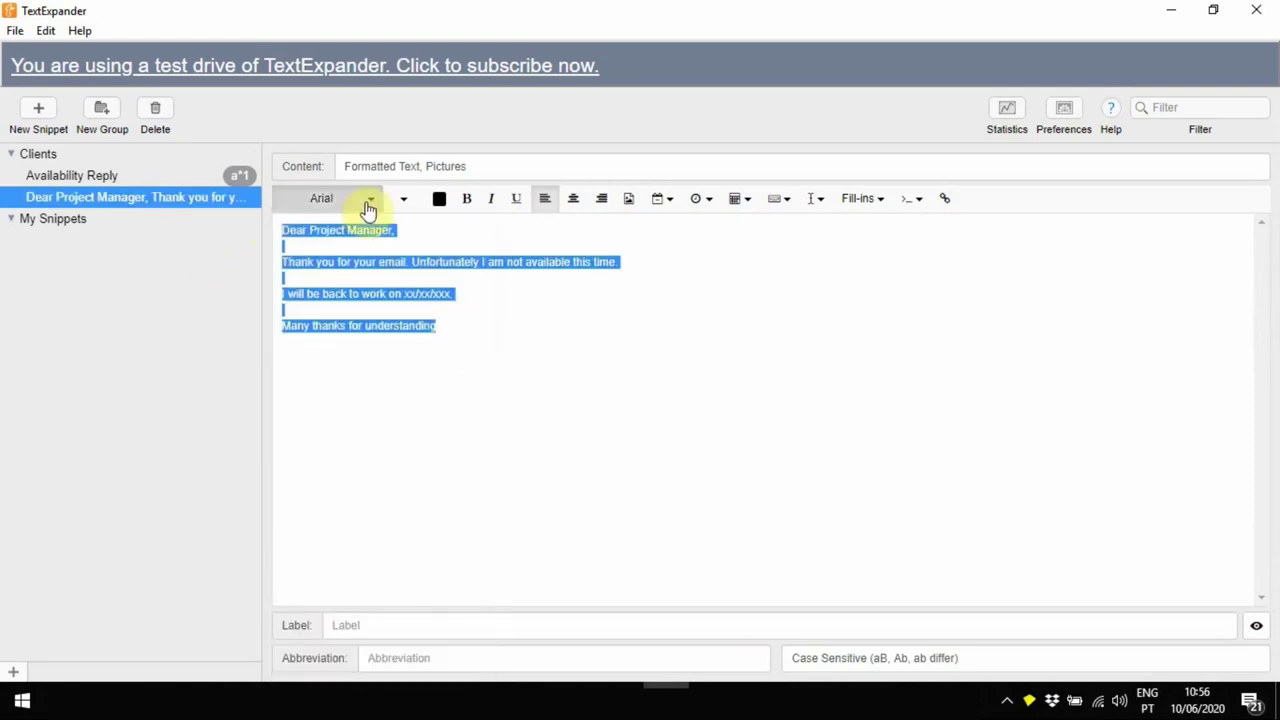
click(371, 625)
Label the snippet 'Not available' with abbreviation na*1
text(Not available)
key(Tab)
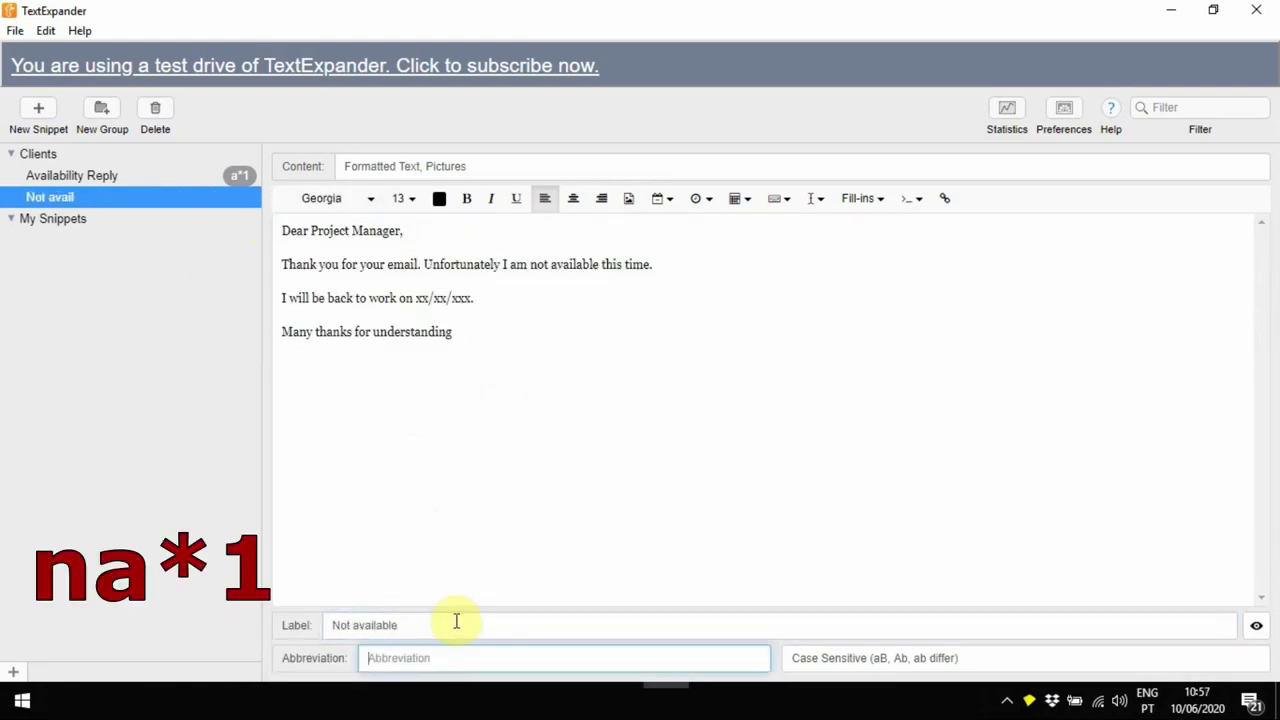
text(na*1)
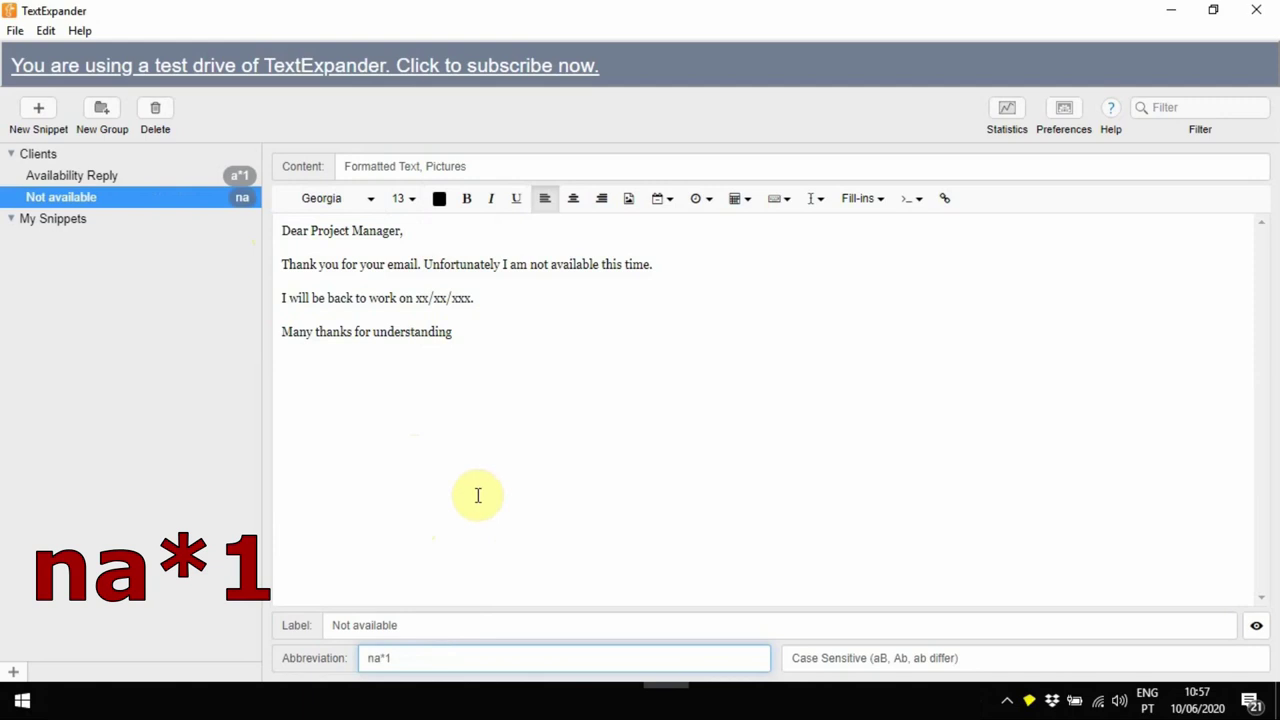
click(449, 486)
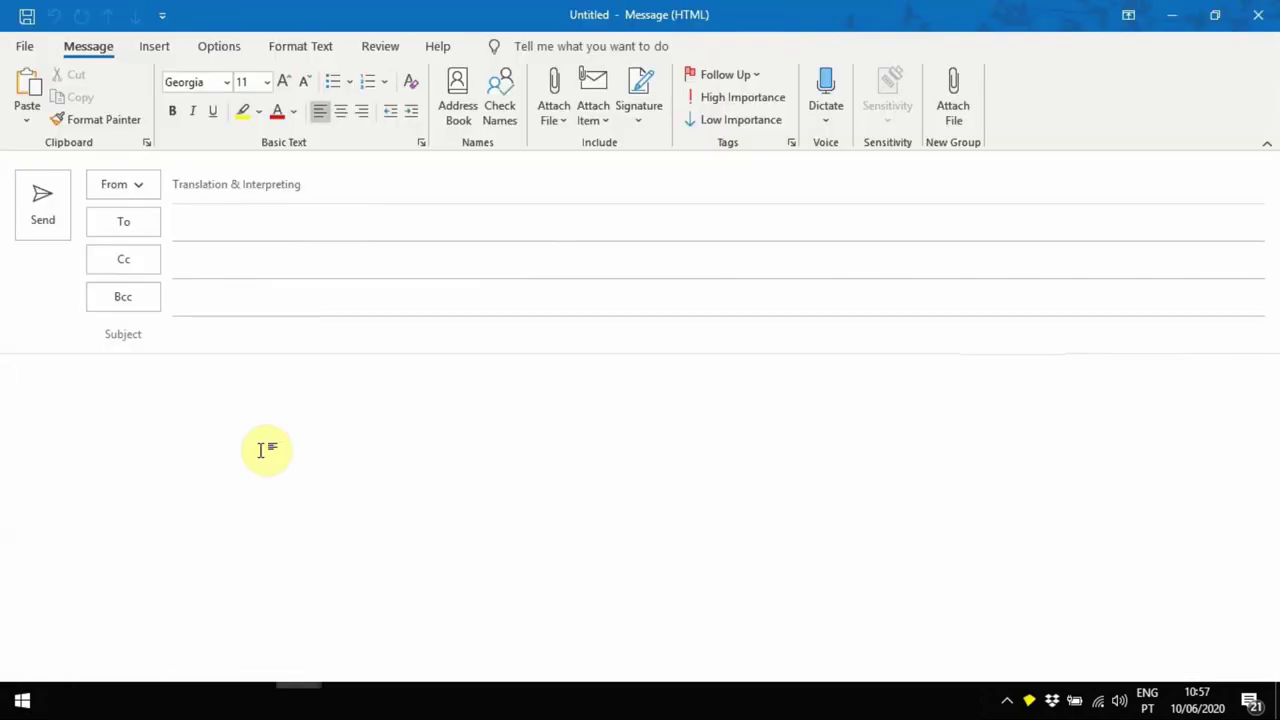
Type a*1 in the empty Outlook message body to expand the Availability Reply email with its XXXX placeholder
click(261, 450)
text(ard to hearing from you.)
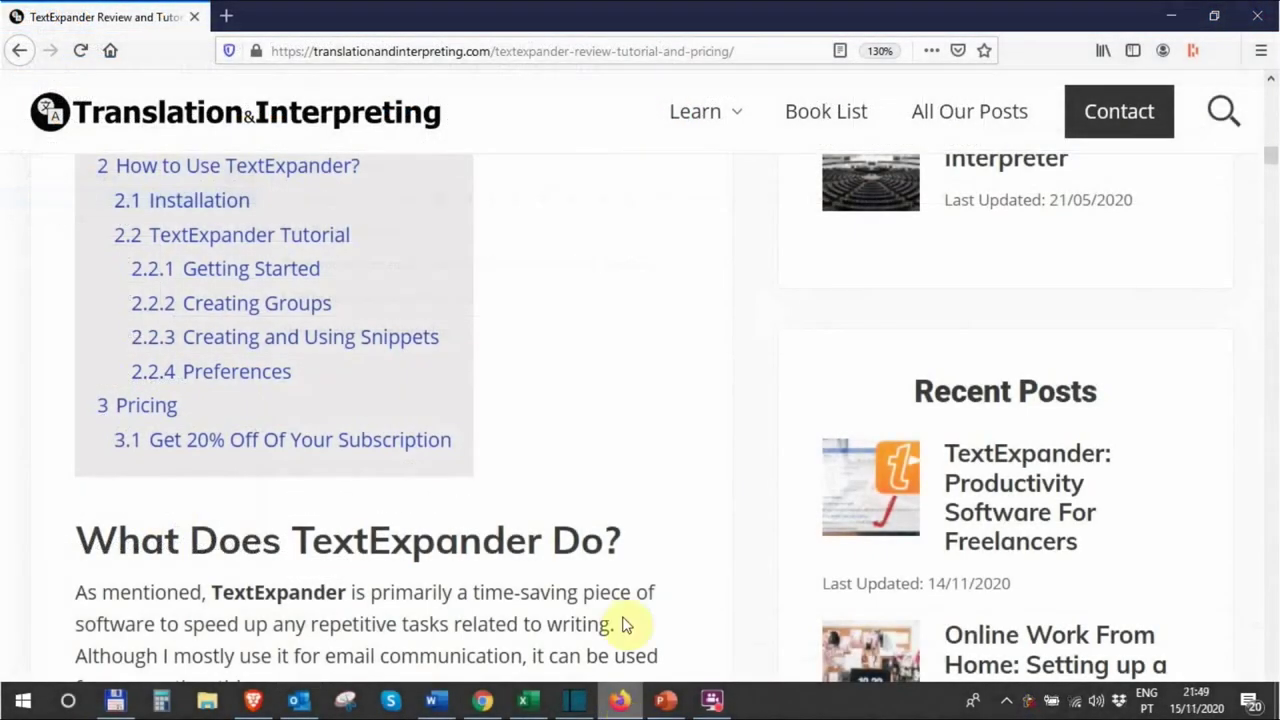
Scroll the Firefox TextExpander review down through Getting Started to the default My Snippets group section
scroll(560, 380, down, 3)
scroll(560, 378, down, 4)
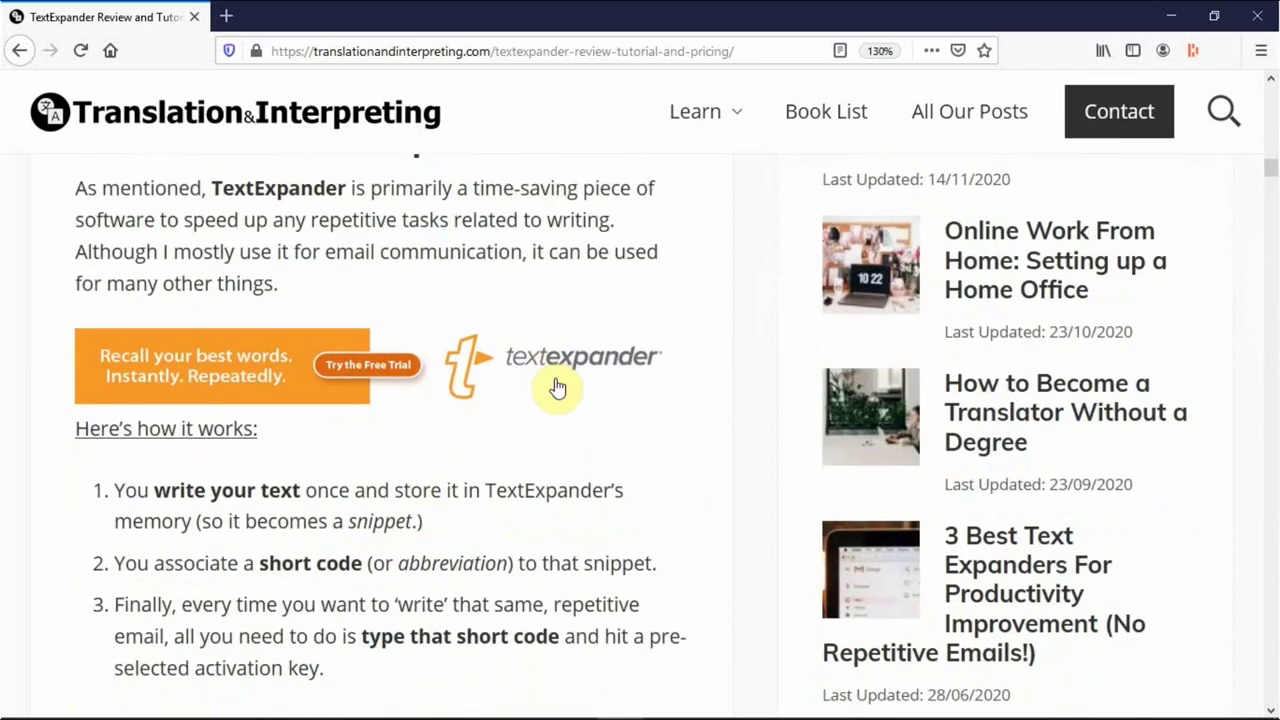
scroll(557, 380, down, 4)
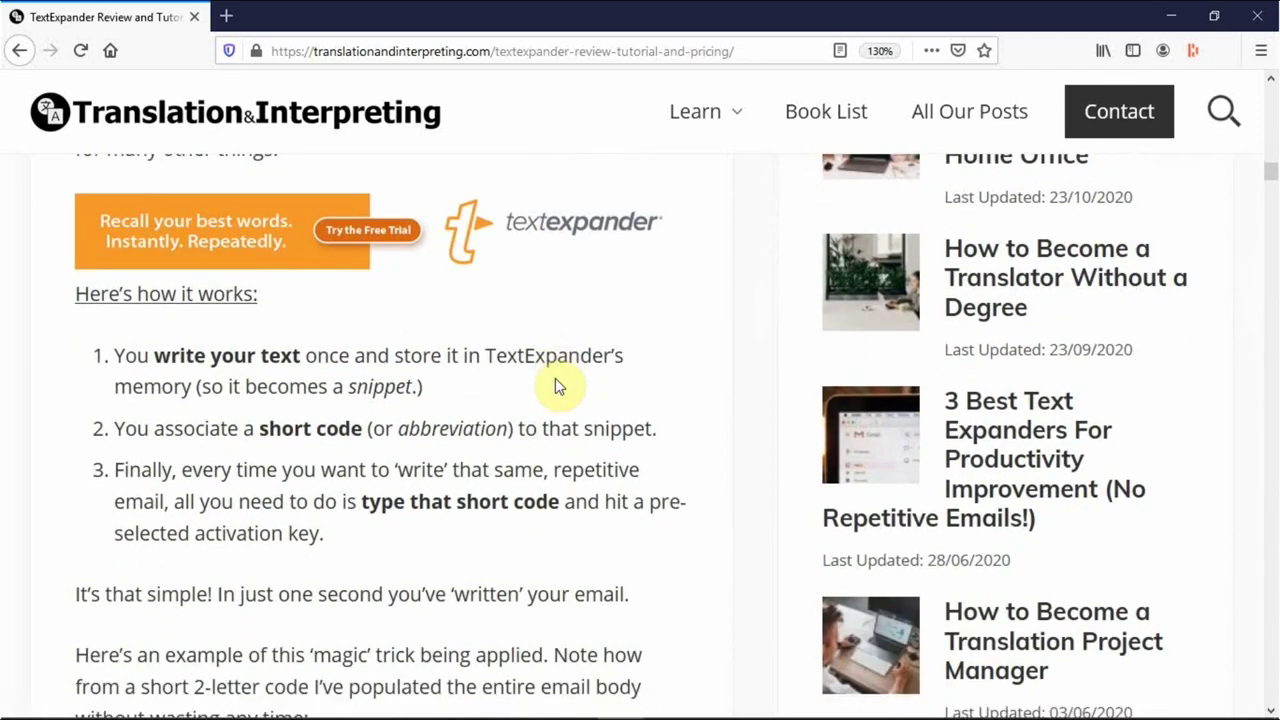
scroll(557, 380, down, 8)
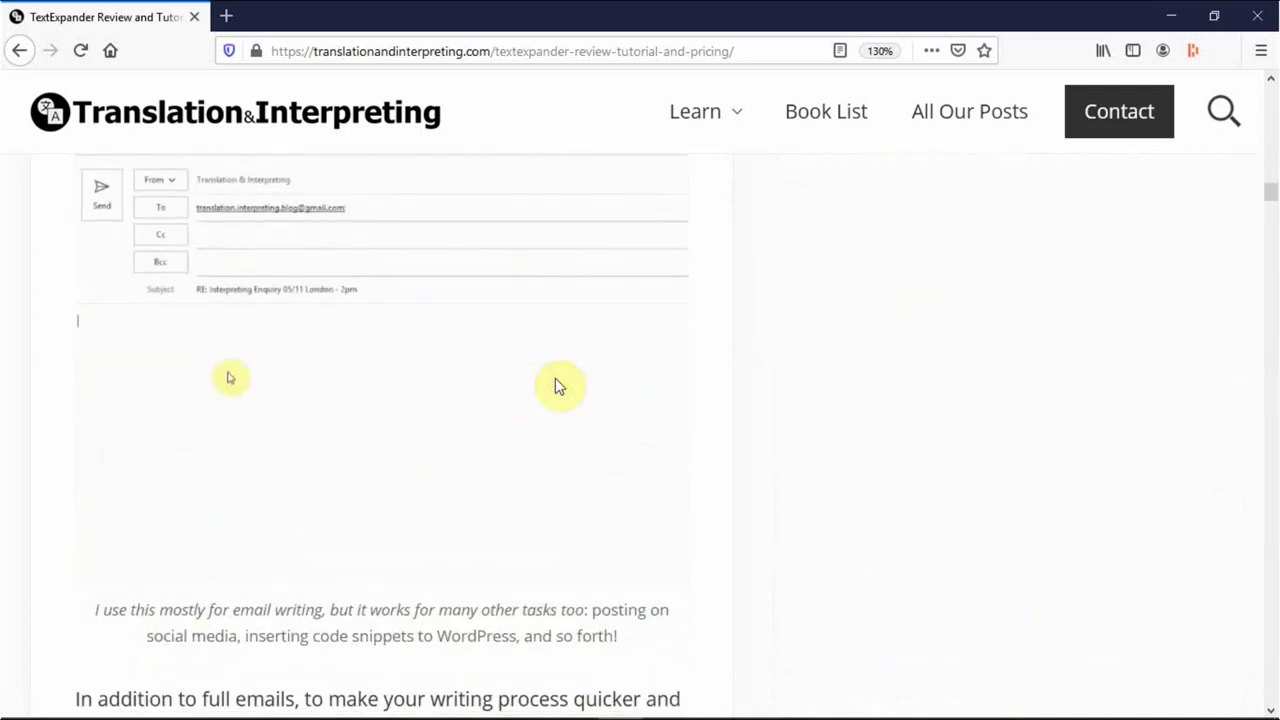
scroll(557, 380, down, 9)
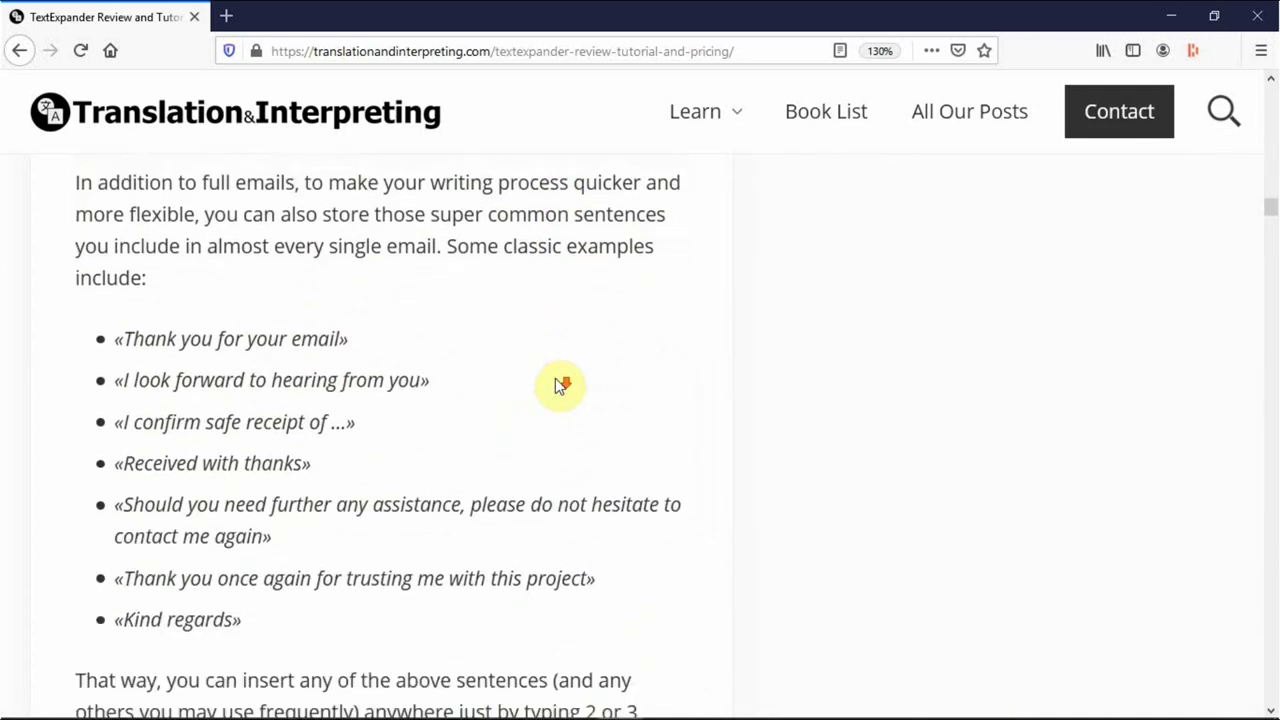
scroll(560, 386, down, 3)
scroll(560, 386, down, 2)
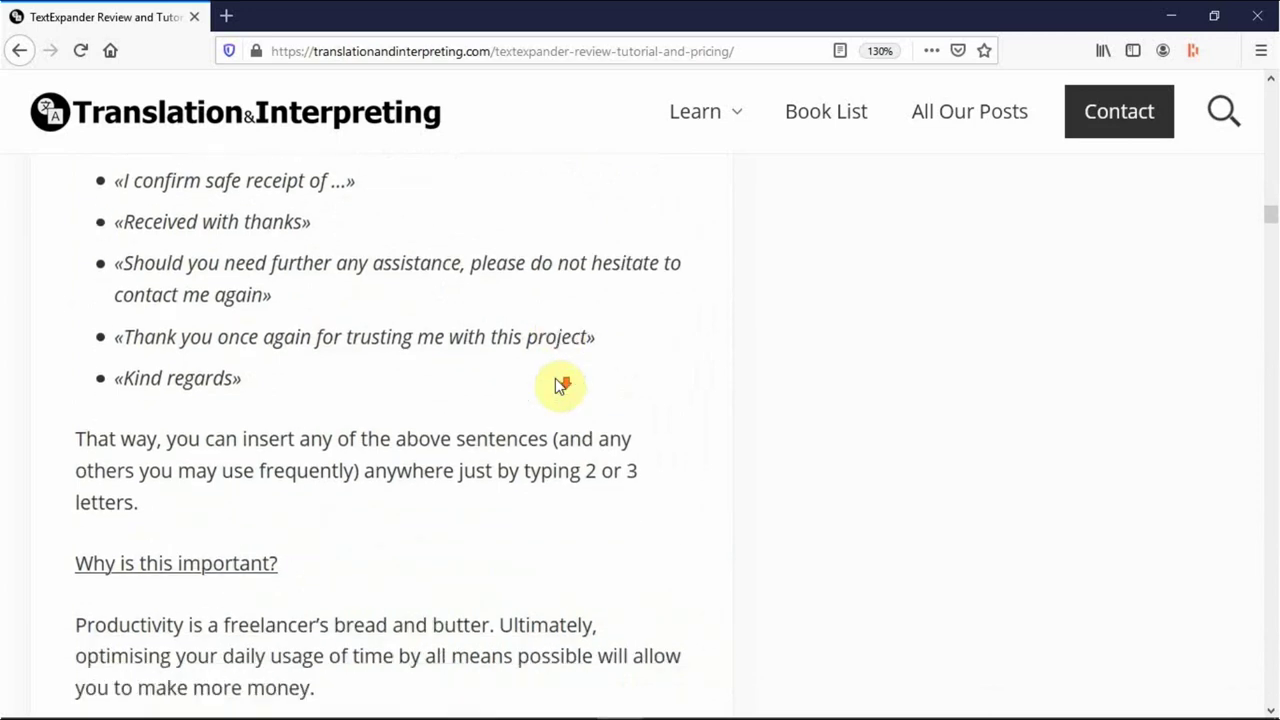
scroll(560, 386, down, 8)
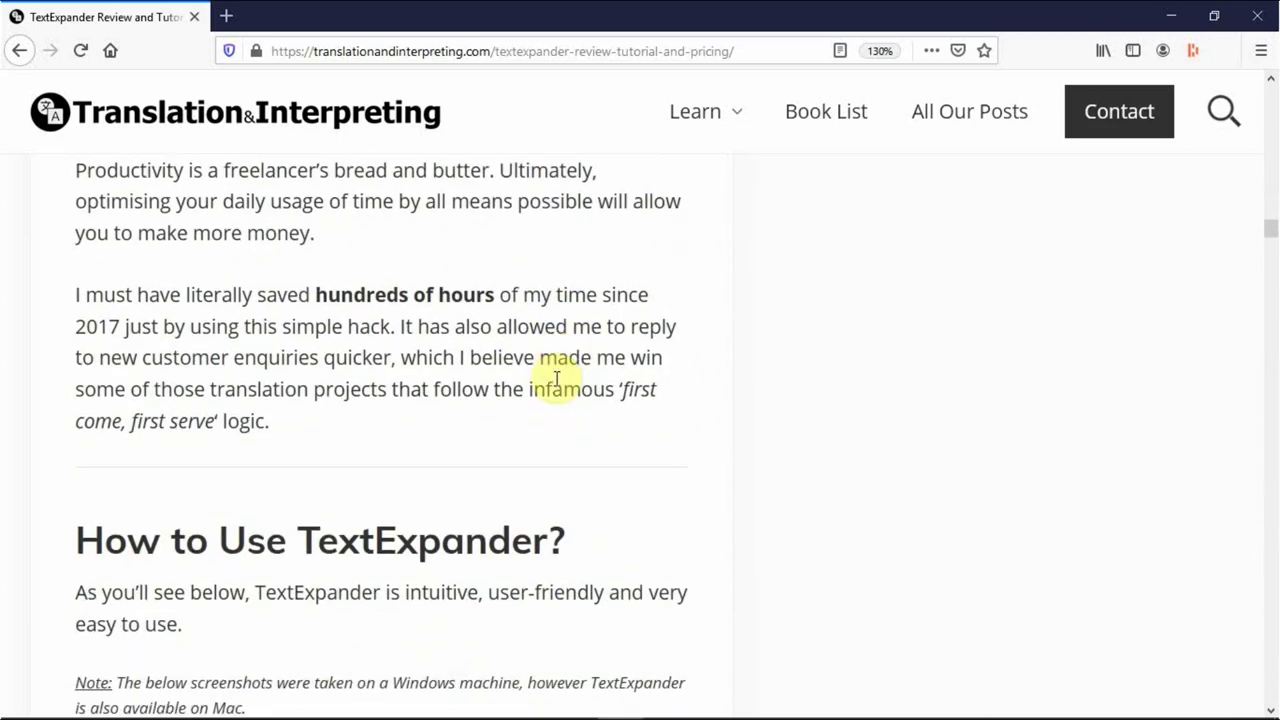
scroll(558, 380, down, 7)
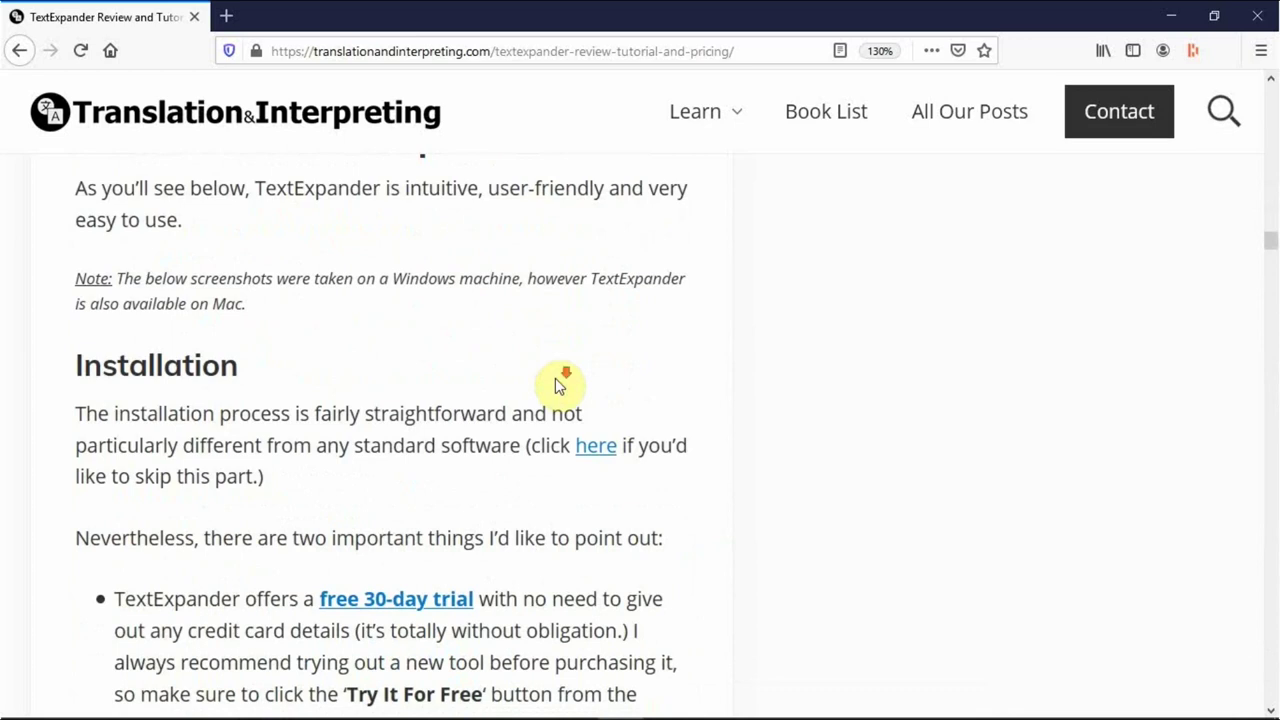
scroll(555, 379, down, 5)
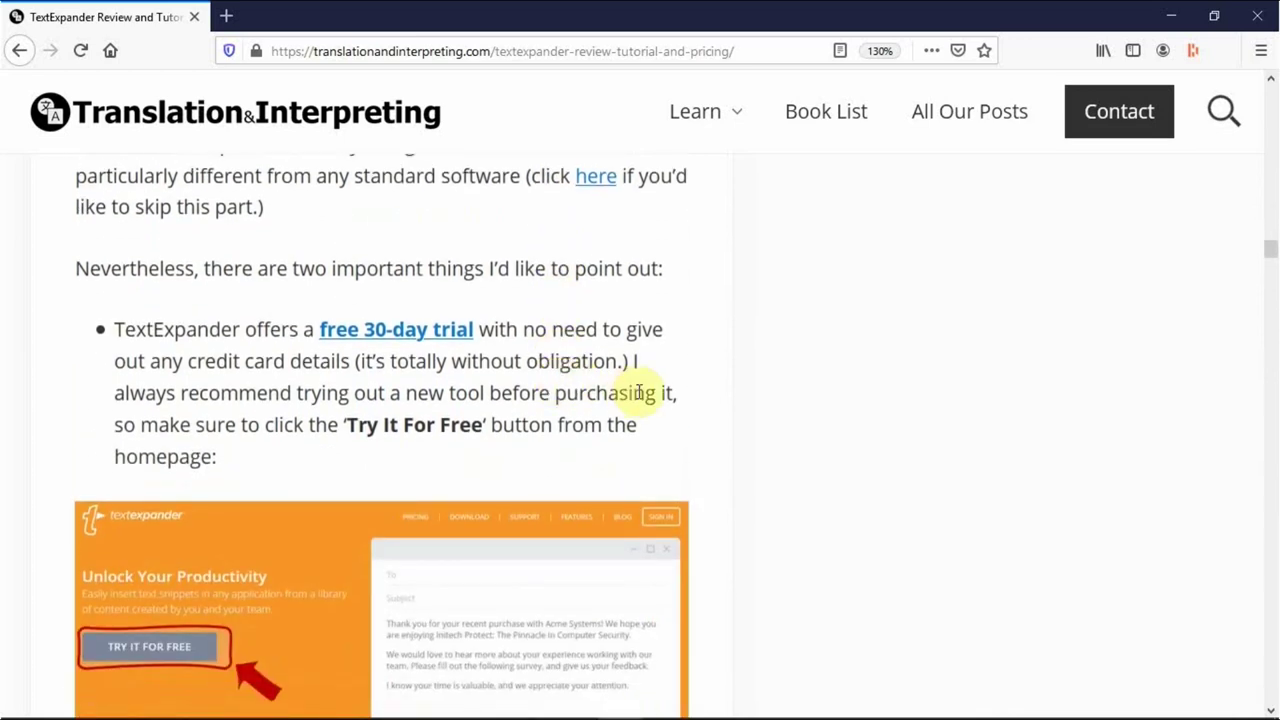
scroll(700, 402, down, 6)
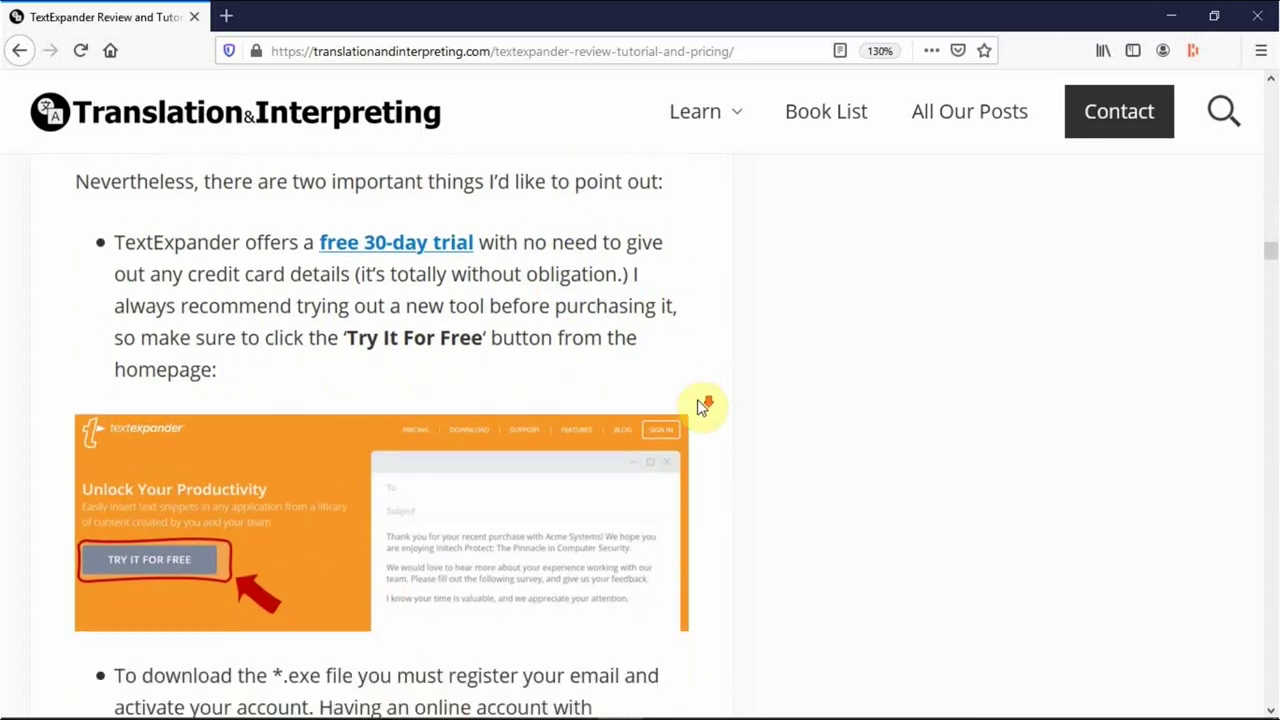
scroll(704, 408, down, 7)
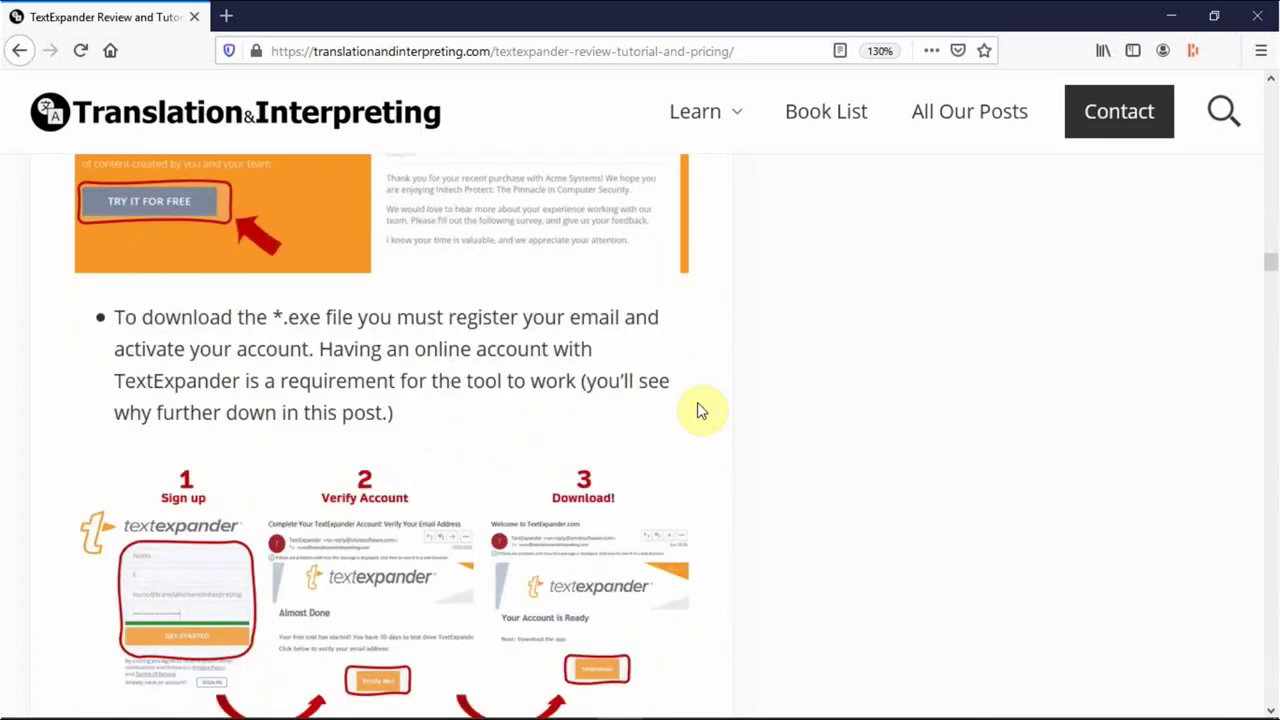
scroll(704, 408, down, 9)
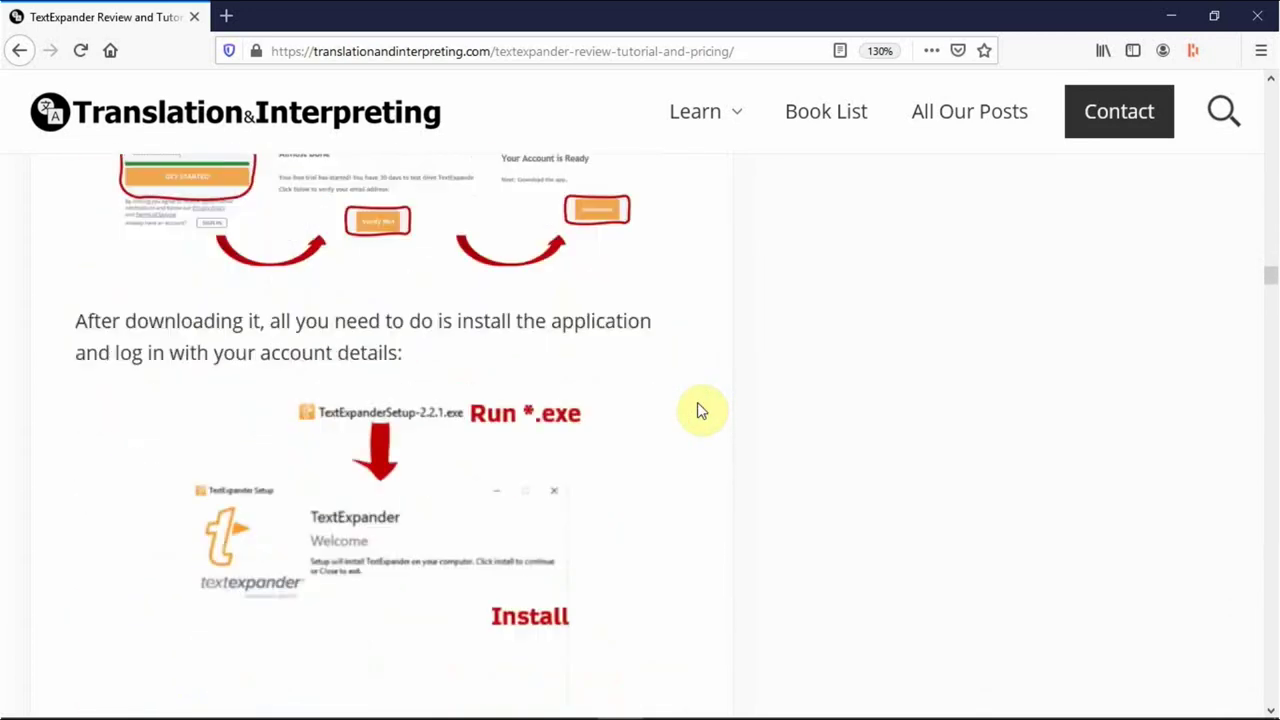
scroll(700, 410, down, 7)
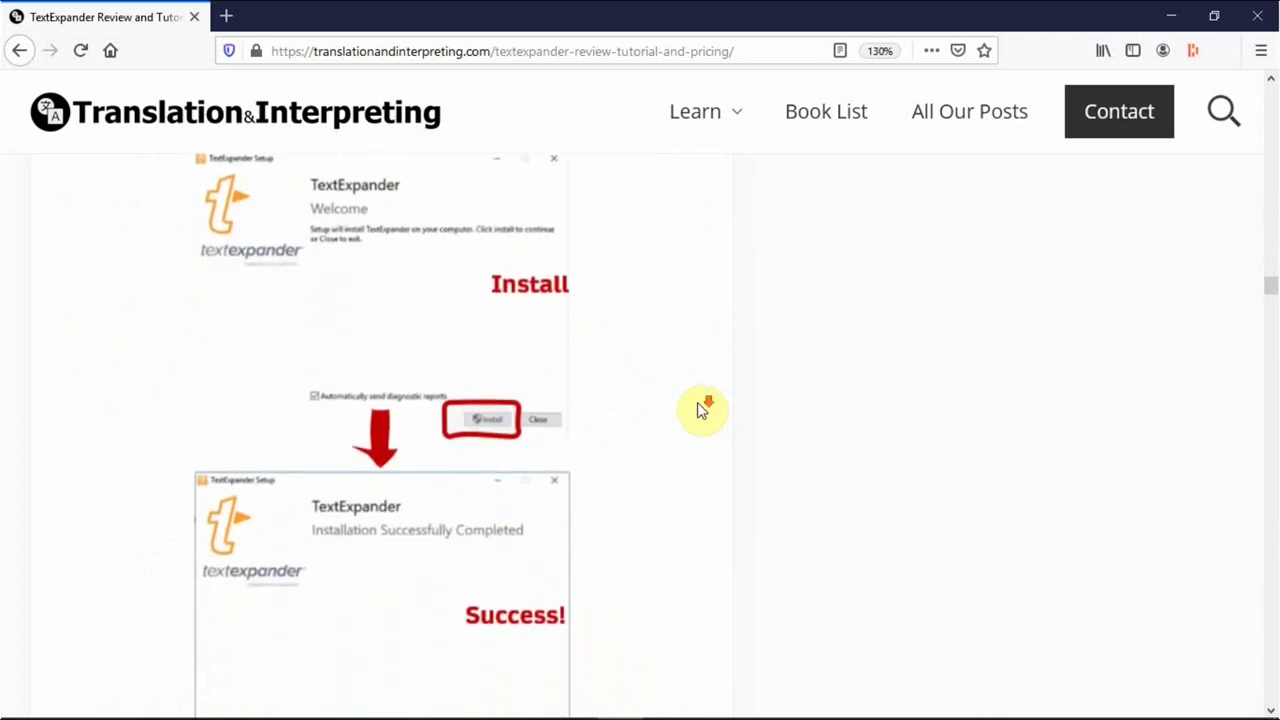
scroll(700, 410, down, 9)
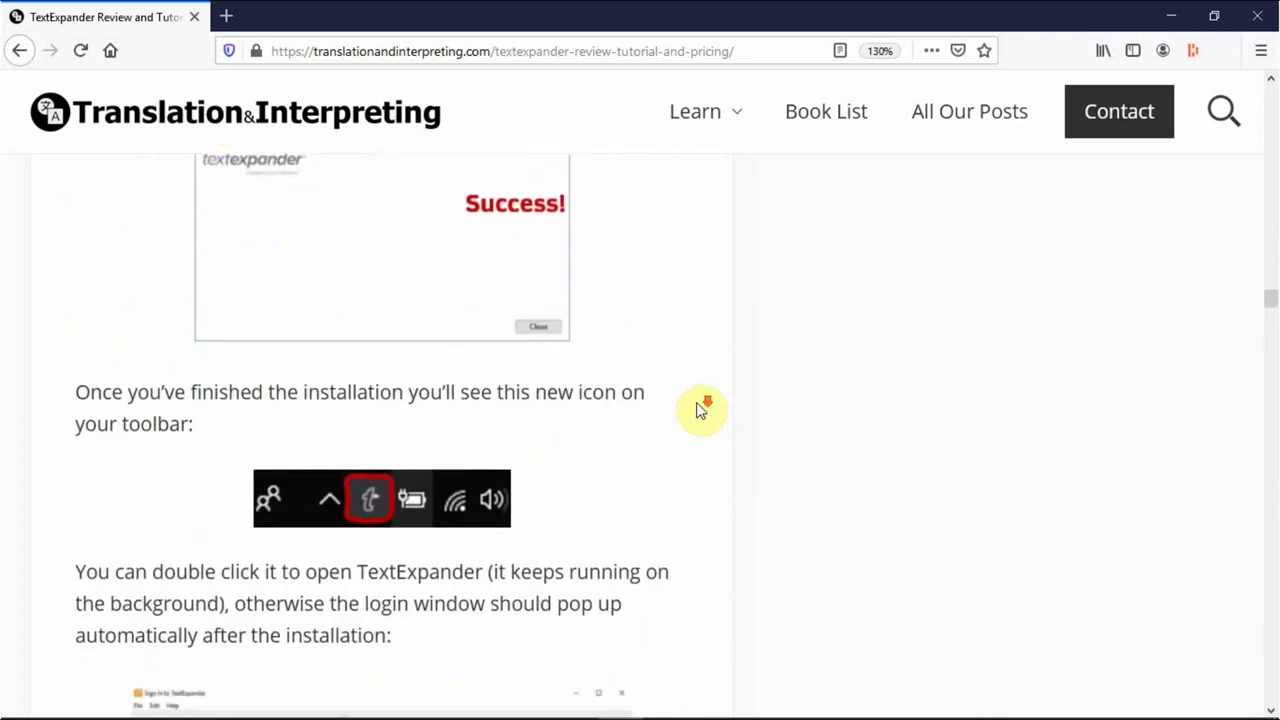
scroll(702, 410, down, 8)
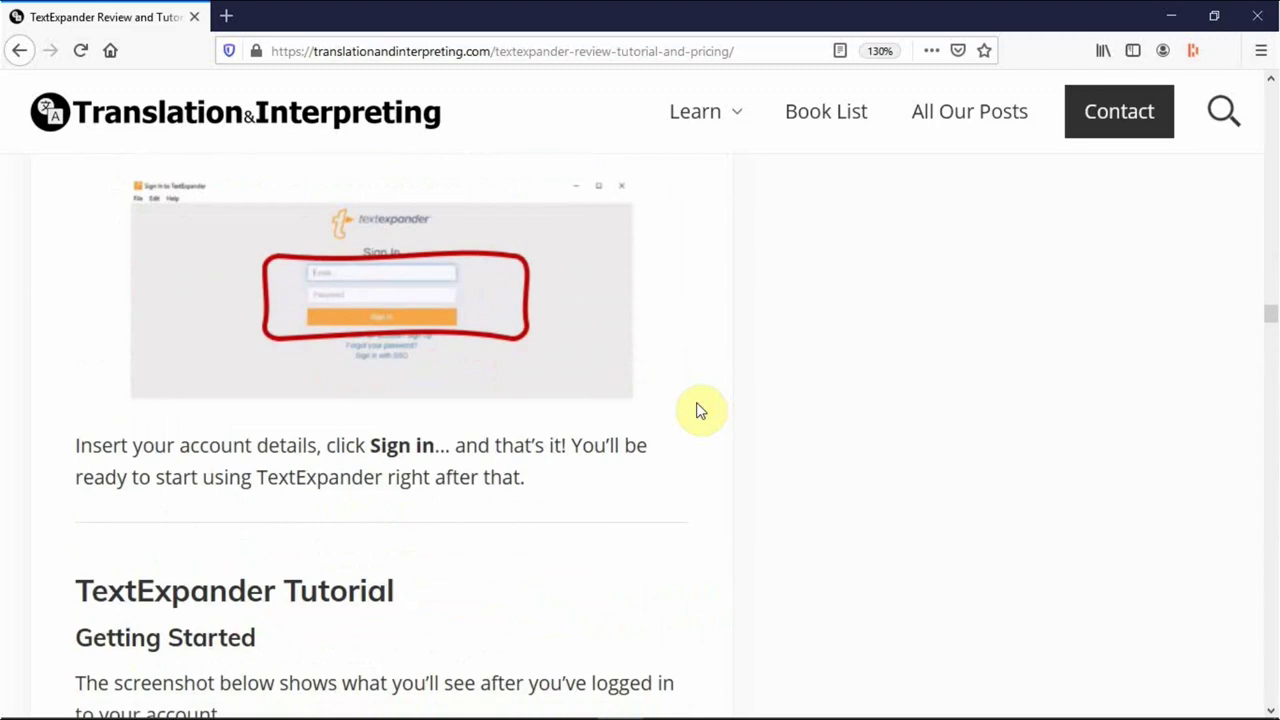
scroll(702, 410, down, 7)
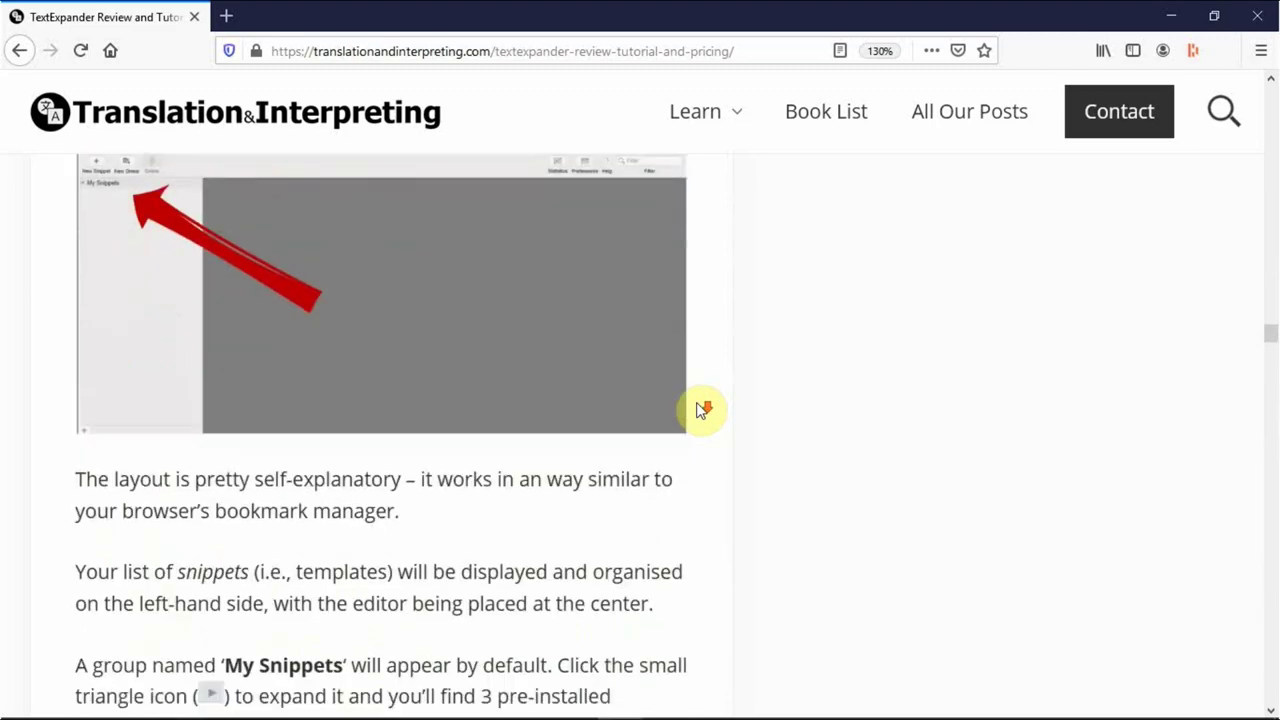
scroll(702, 410, down, 6)
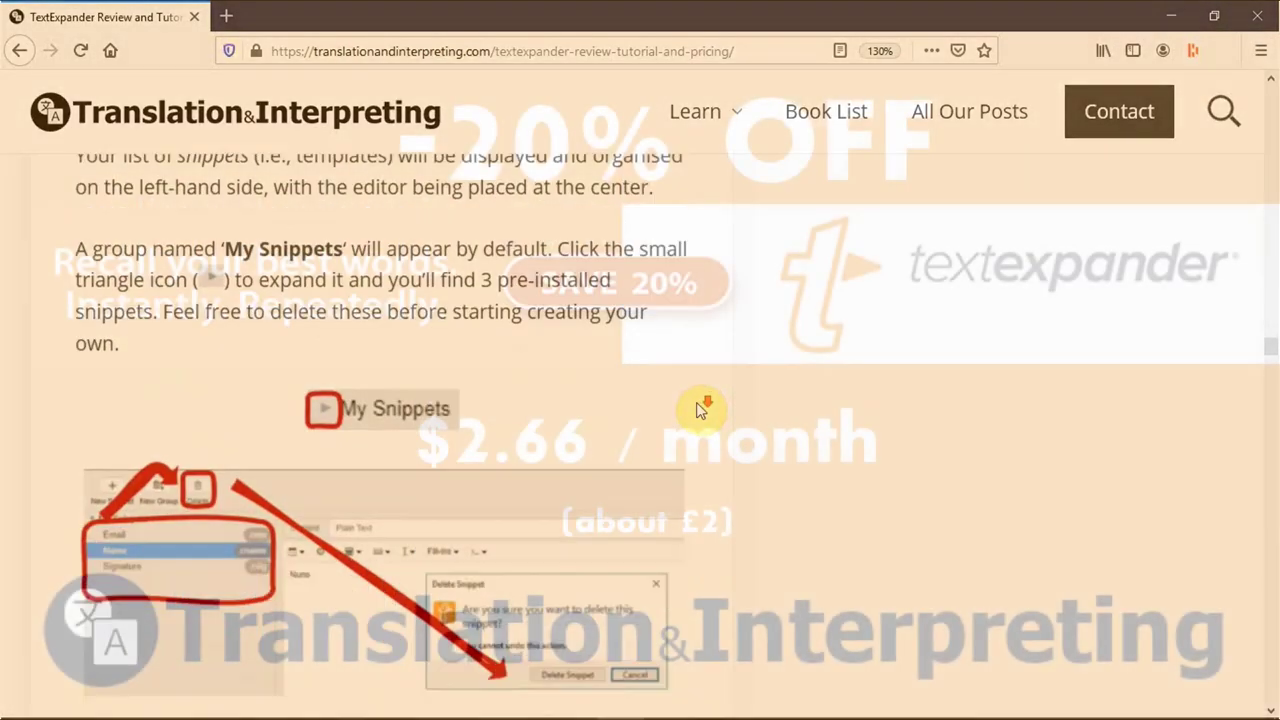